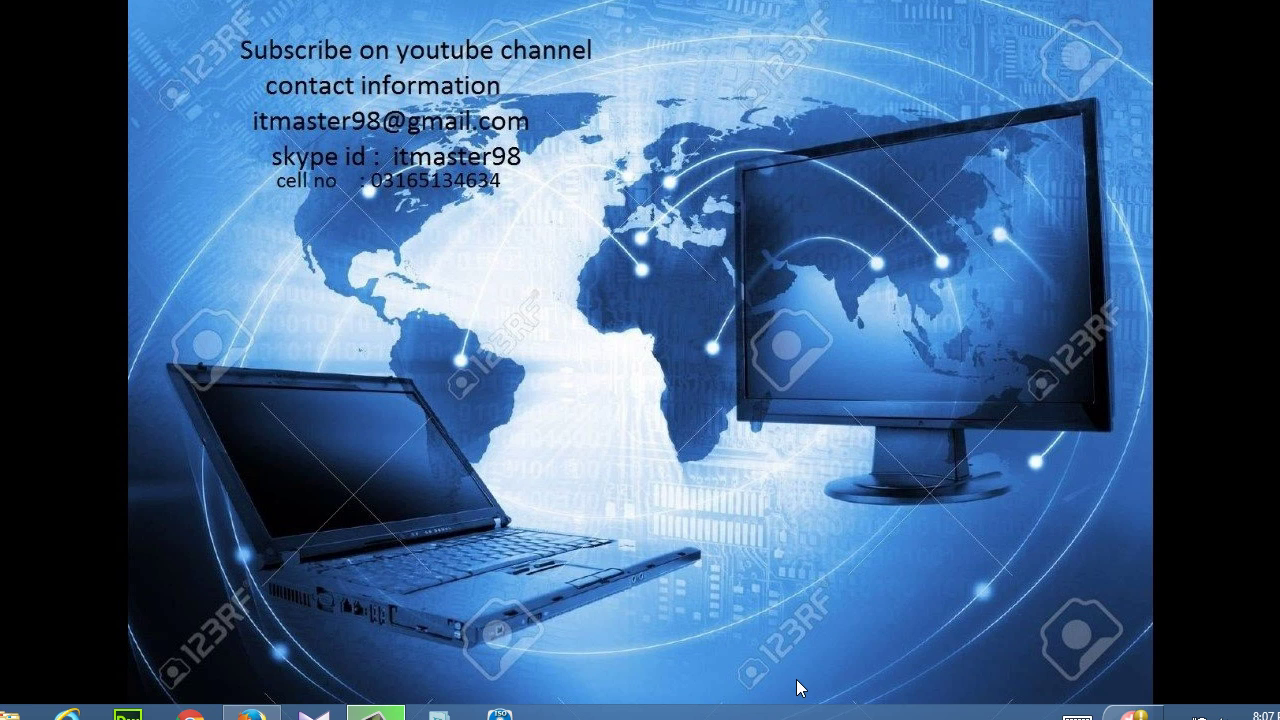
Switch to Firefox, open the Jihosoft ISO Maker Free search result in a new tab, and look through its product page
{"action": "left_click", "coordinate": [251, 712]}
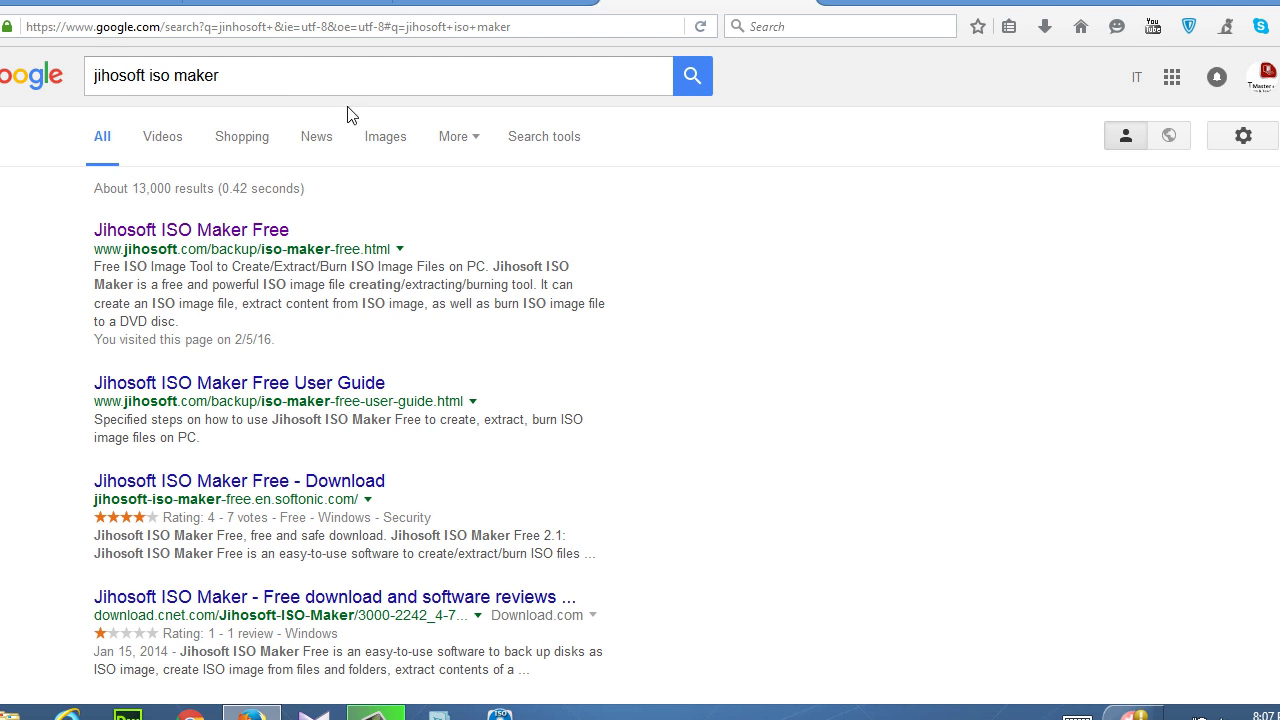
{"action": "right_click", "coordinate": [221, 230]}
{"action": "left_click", "coordinate": [290, 241]}
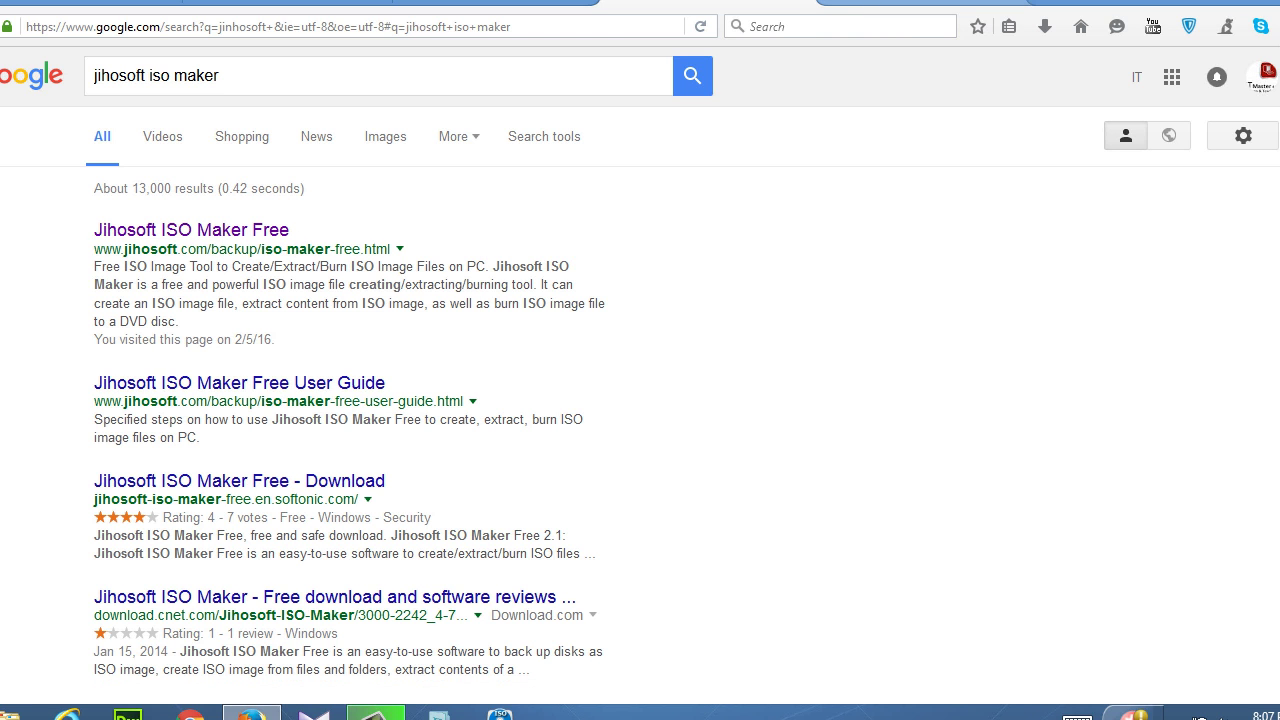
{"action": "left_click", "coordinate": [912, 3]}
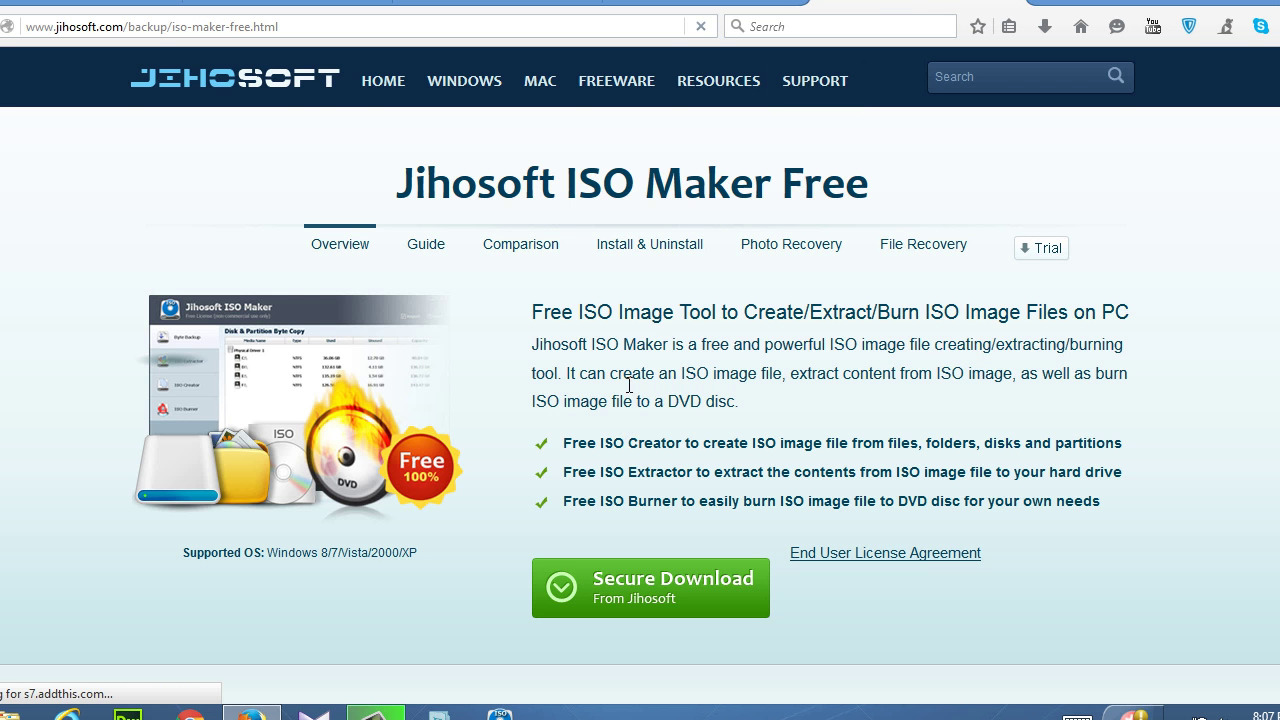
{"action": "scroll", "coordinate": [630, 390], "scroll_direction": "down", "scroll_amount": 2}
{"action": "scroll", "coordinate": [723, 294], "scroll_direction": "up", "scroll_amount": 2}
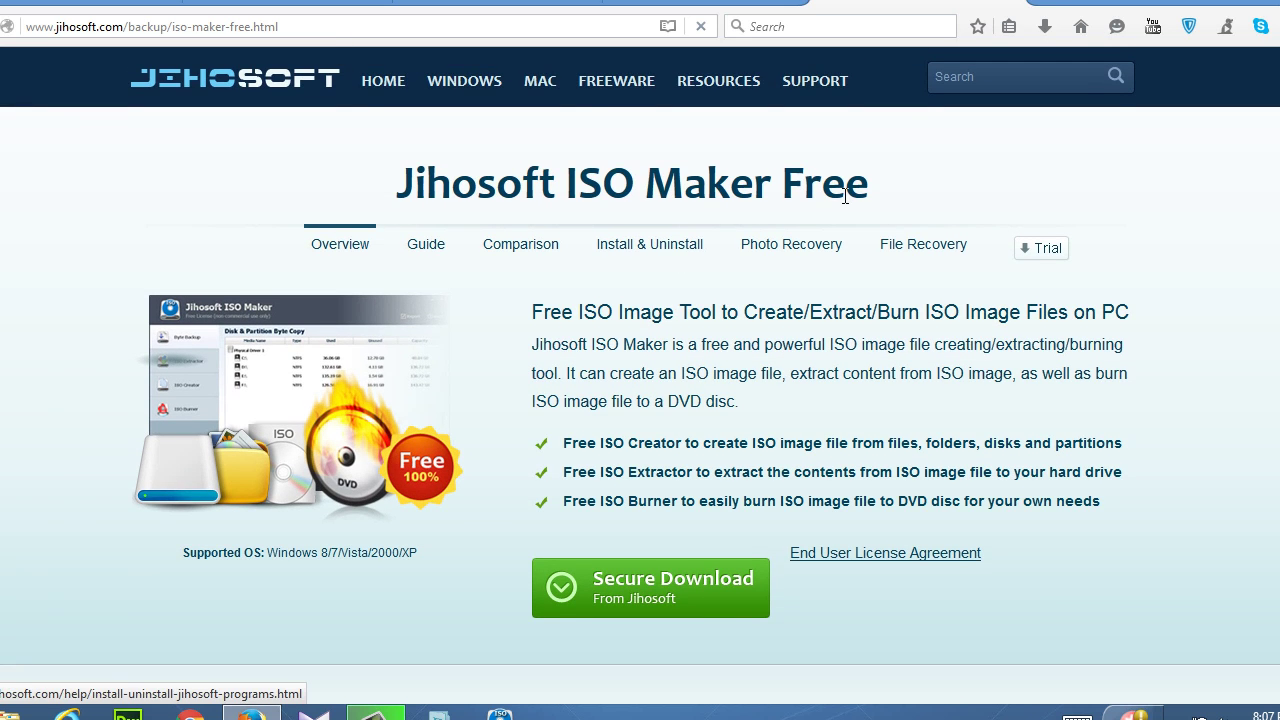
{"action": "scroll", "coordinate": [641, 394], "scroll_direction": "down", "scroll_amount": 4}
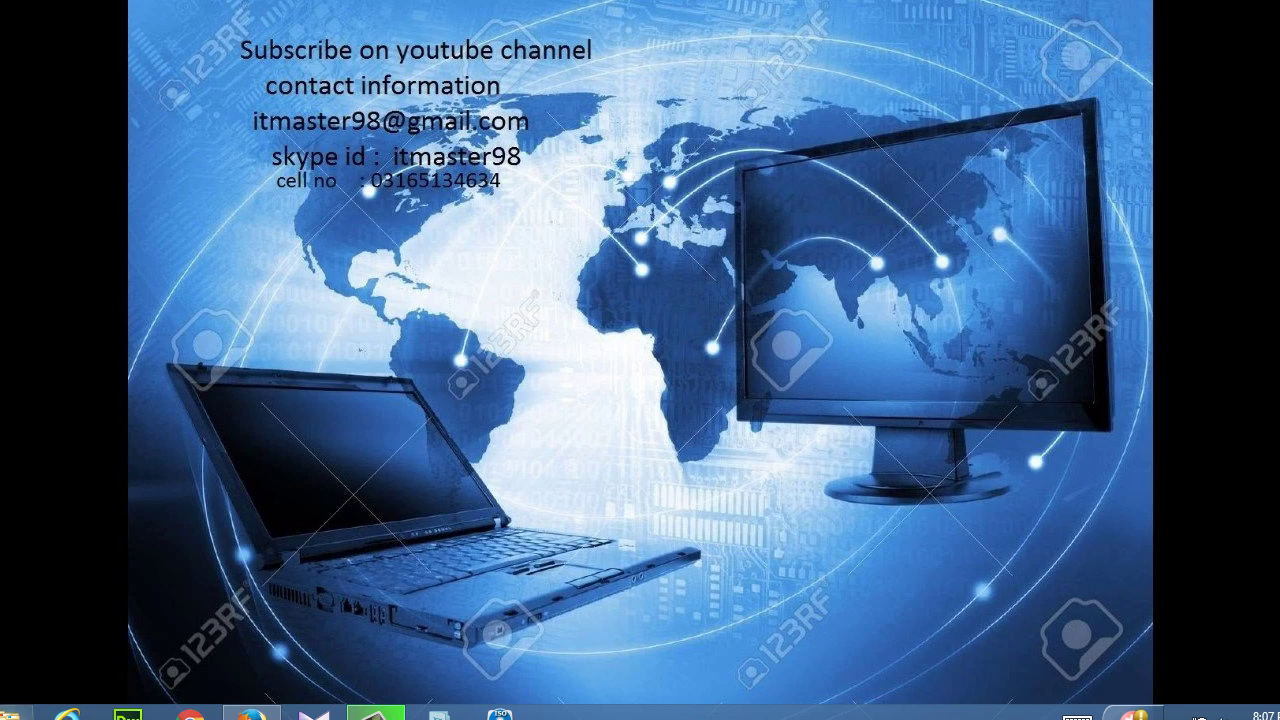
Run the JihosoftISOMaker.exe installer from the softwares new folder on drive D: in File Explorer
{"action": "left_click", "coordinate": [16, 712]}
{"action": "left_click", "coordinate": [282, 365]}
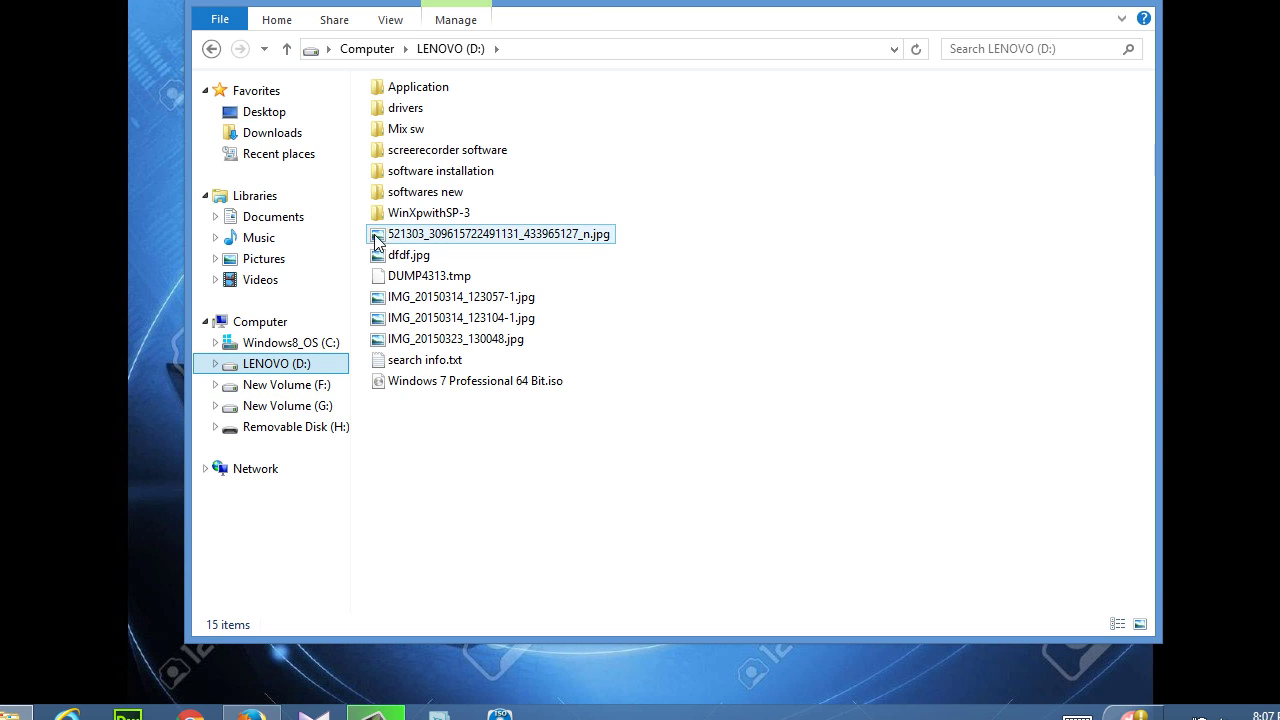
{"action": "double_click", "coordinate": [430, 193]}
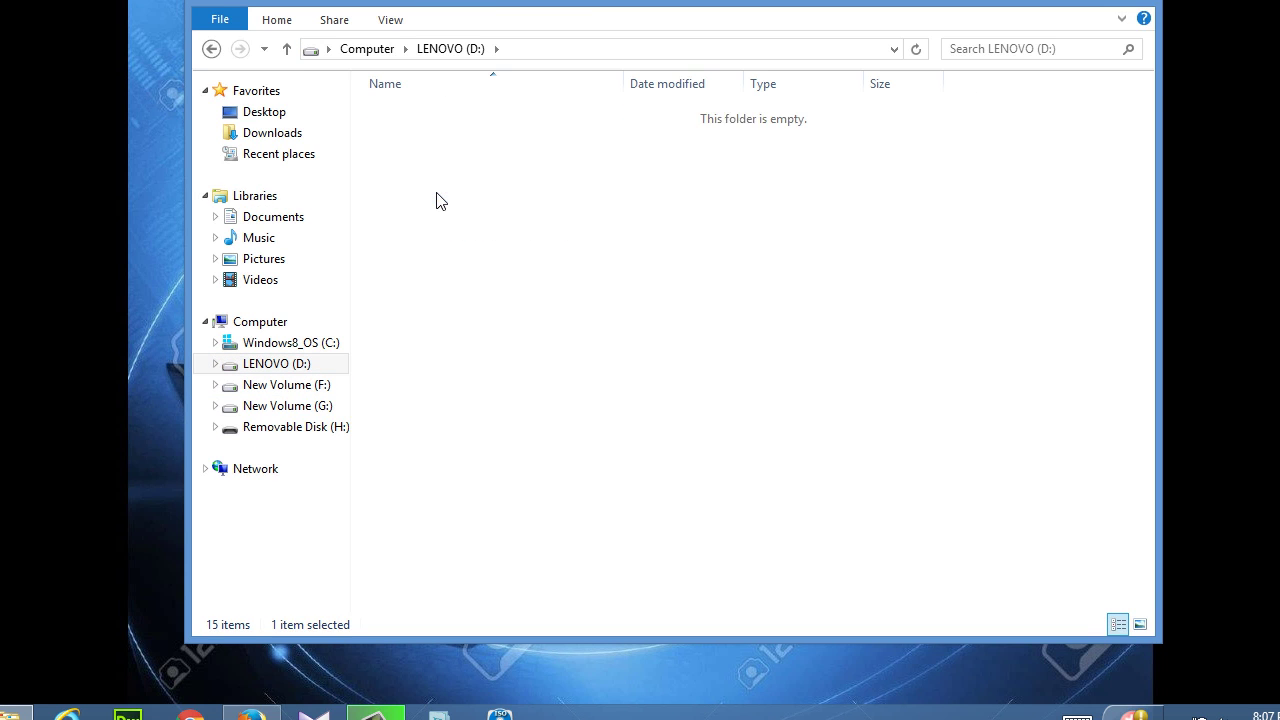
{"action": "double_click", "coordinate": [430, 136]}
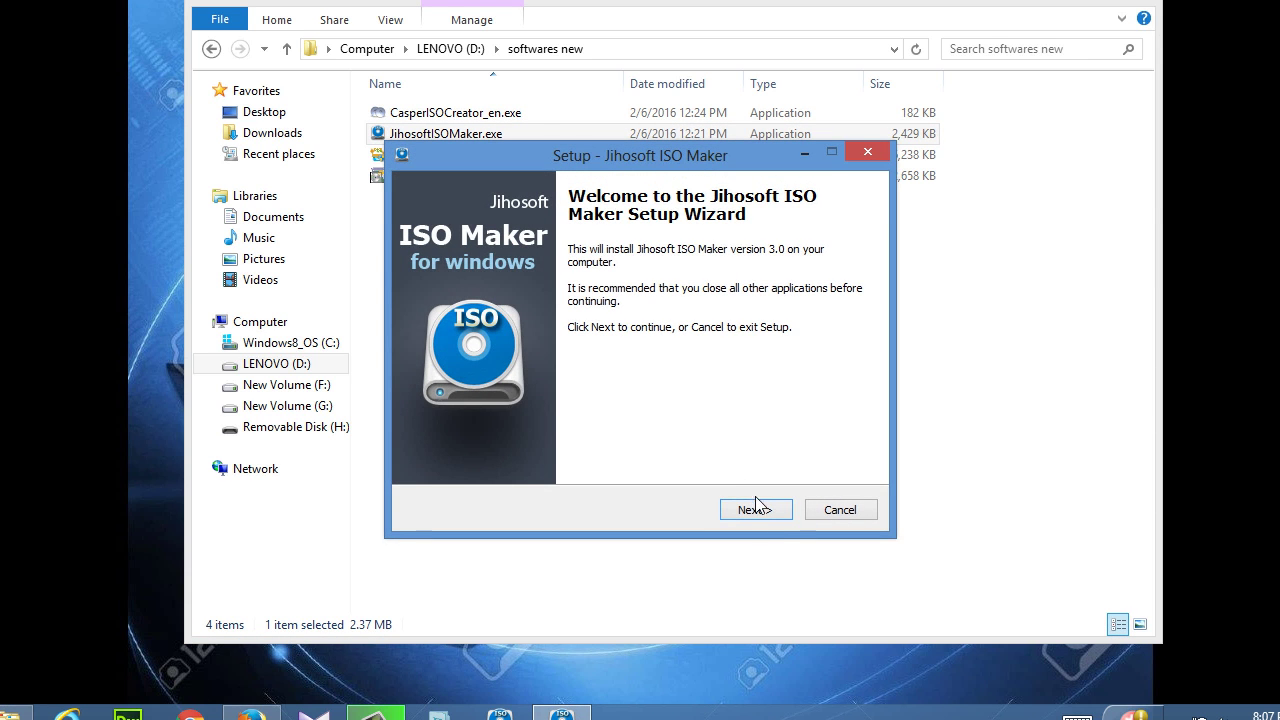
Install Jihosoft ISO Maker with the default destination folder and a desktop icon, and finish the setup wizard
{"action": "left_click", "coordinate": [753, 510]}
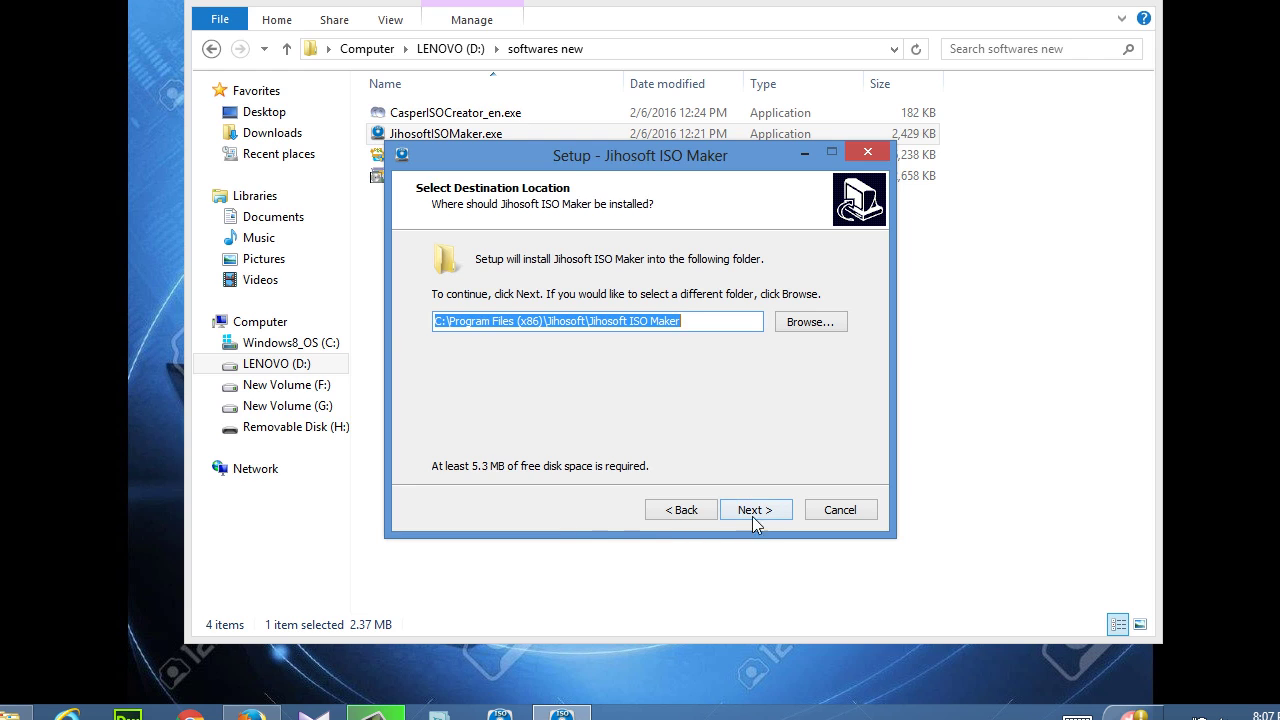
{"action": "left_click", "coordinate": [753, 514]}
{"action": "left_click", "coordinate": [760, 512]}
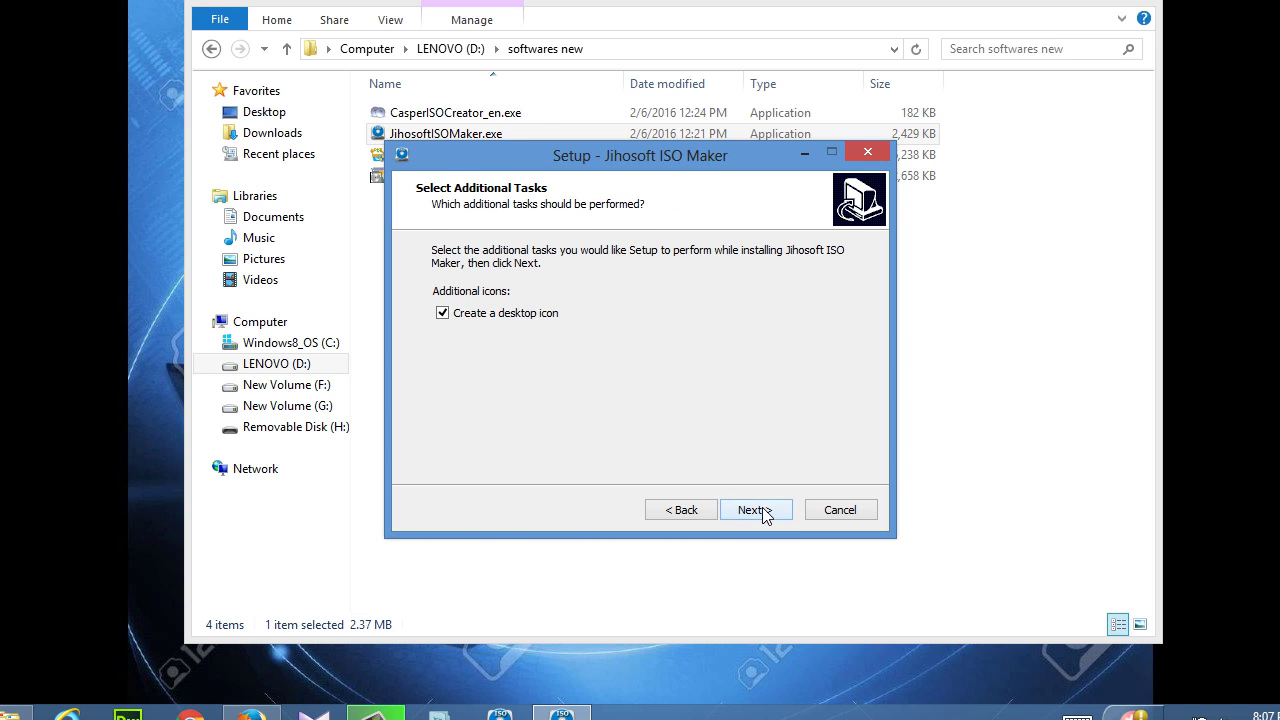
{"action": "left_click", "coordinate": [763, 514]}
{"action": "left_click", "coordinate": [760, 511]}
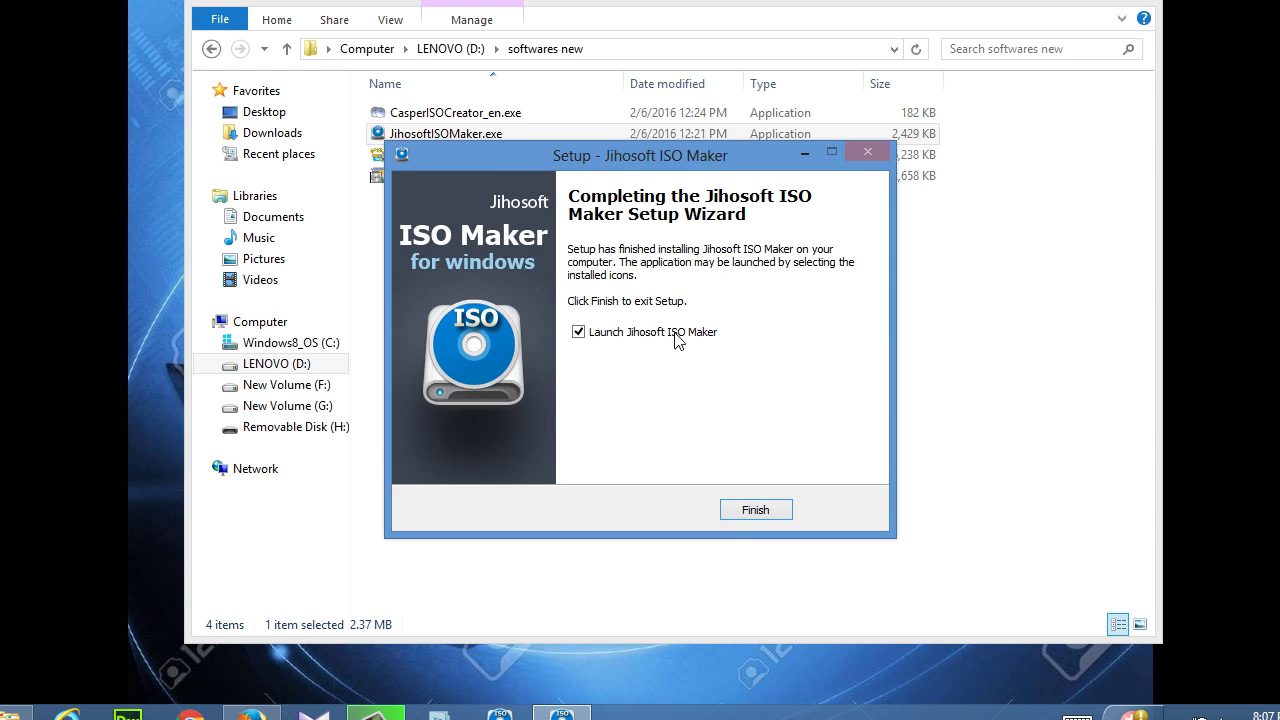
{"action": "left_click", "coordinate": [750, 512]}
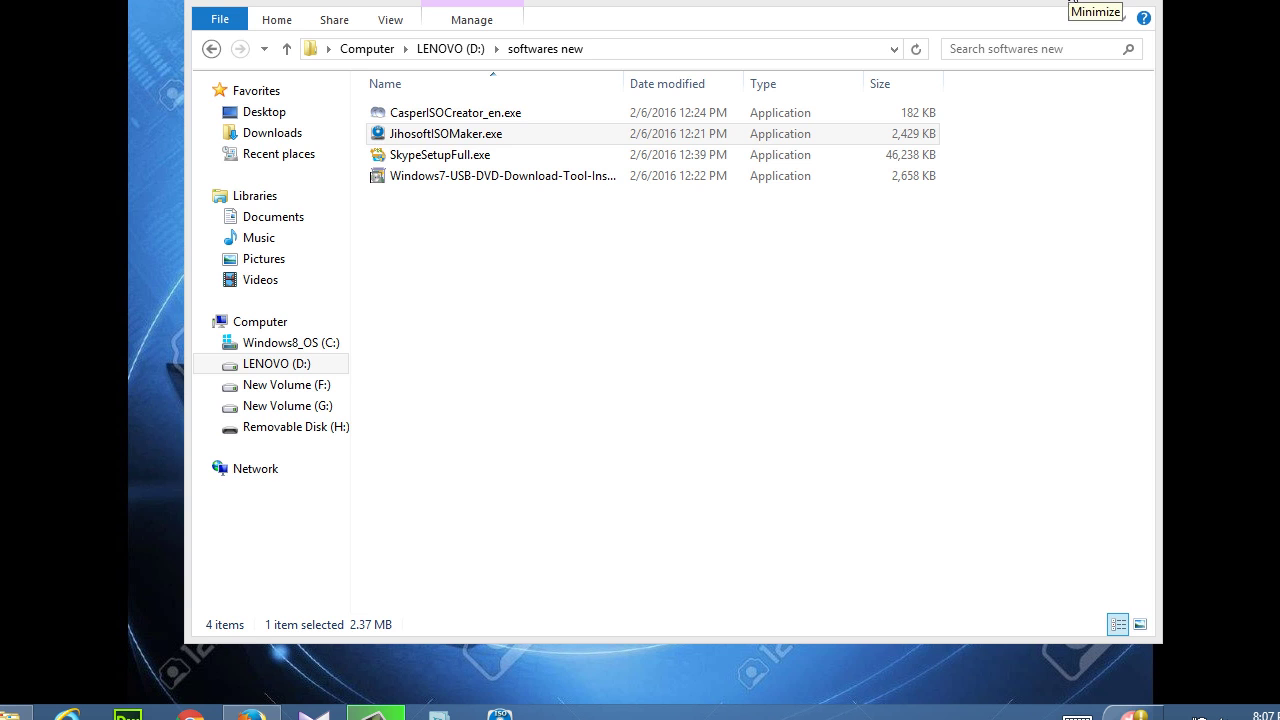
Close the softwares new folder window and accept the Jihosoft ISO Maker license agreement
{"action": "left_click", "coordinate": [1126, 4]}
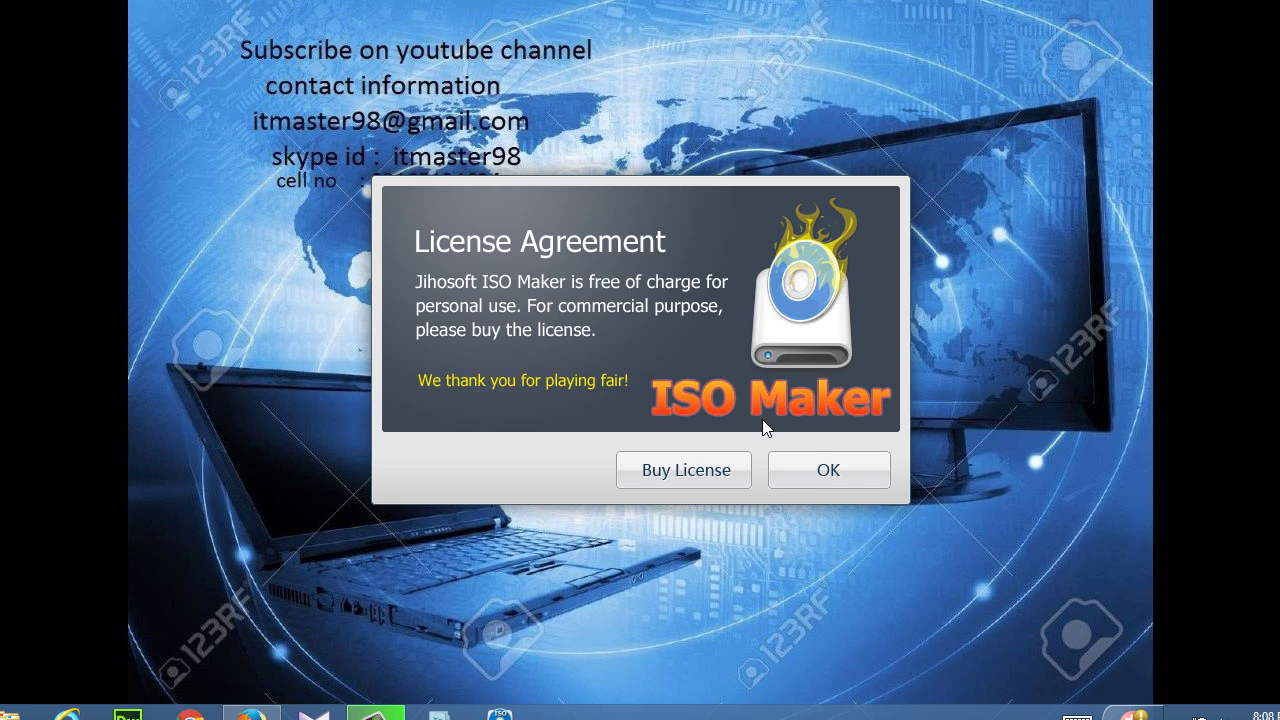
{"action": "left_click", "coordinate": [829, 474]}
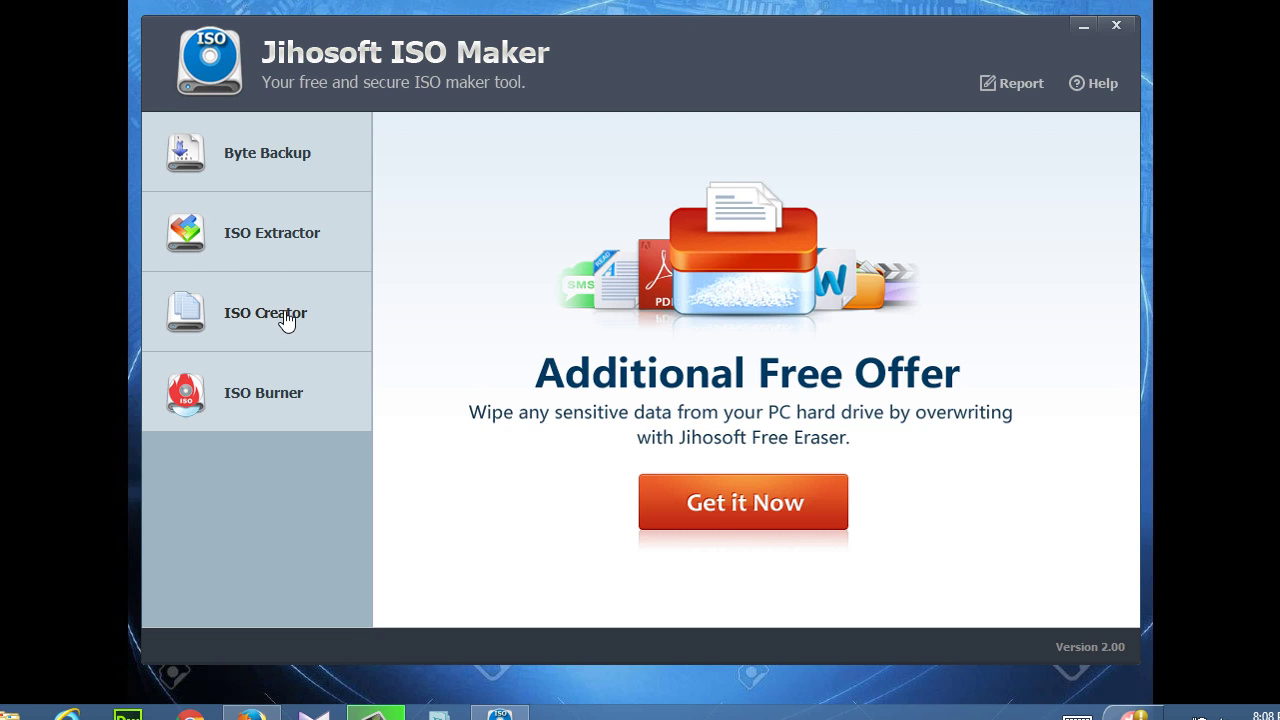
Open the ISO Extractor and try to extract before loading an ISO file
{"action": "left_click", "coordinate": [267, 238]}
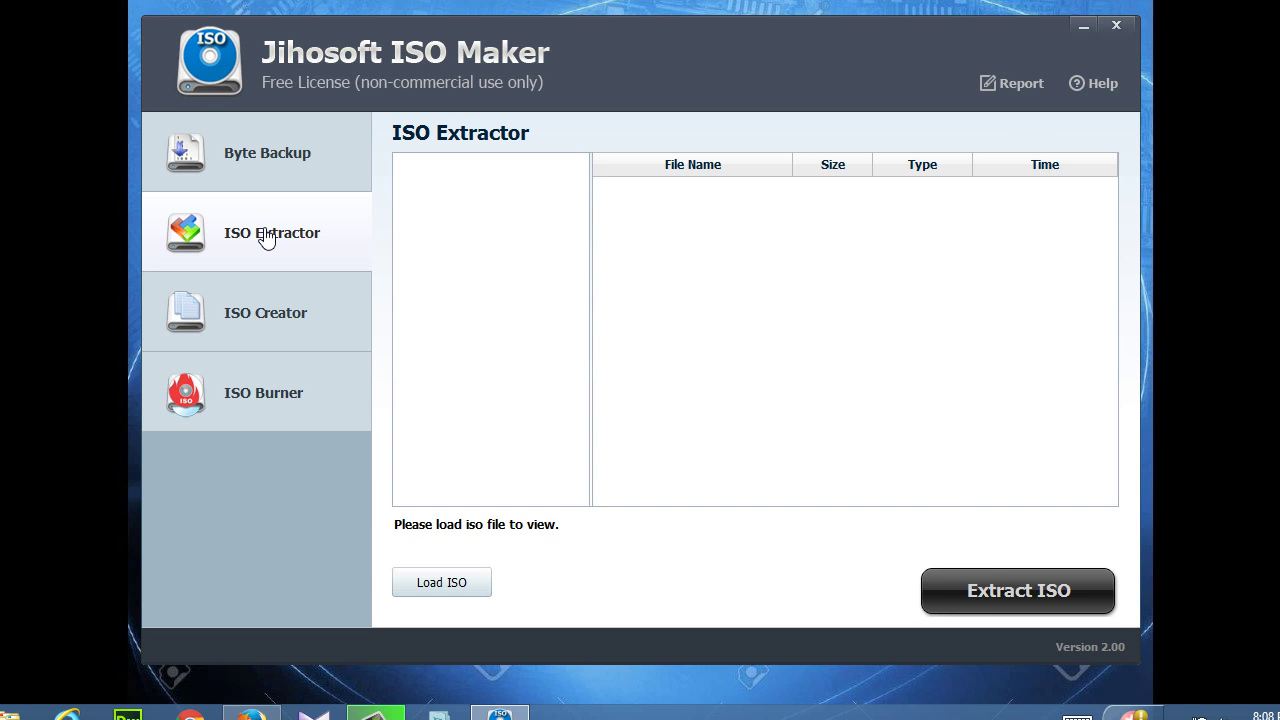
{"action": "left_click", "coordinate": [985, 602]}
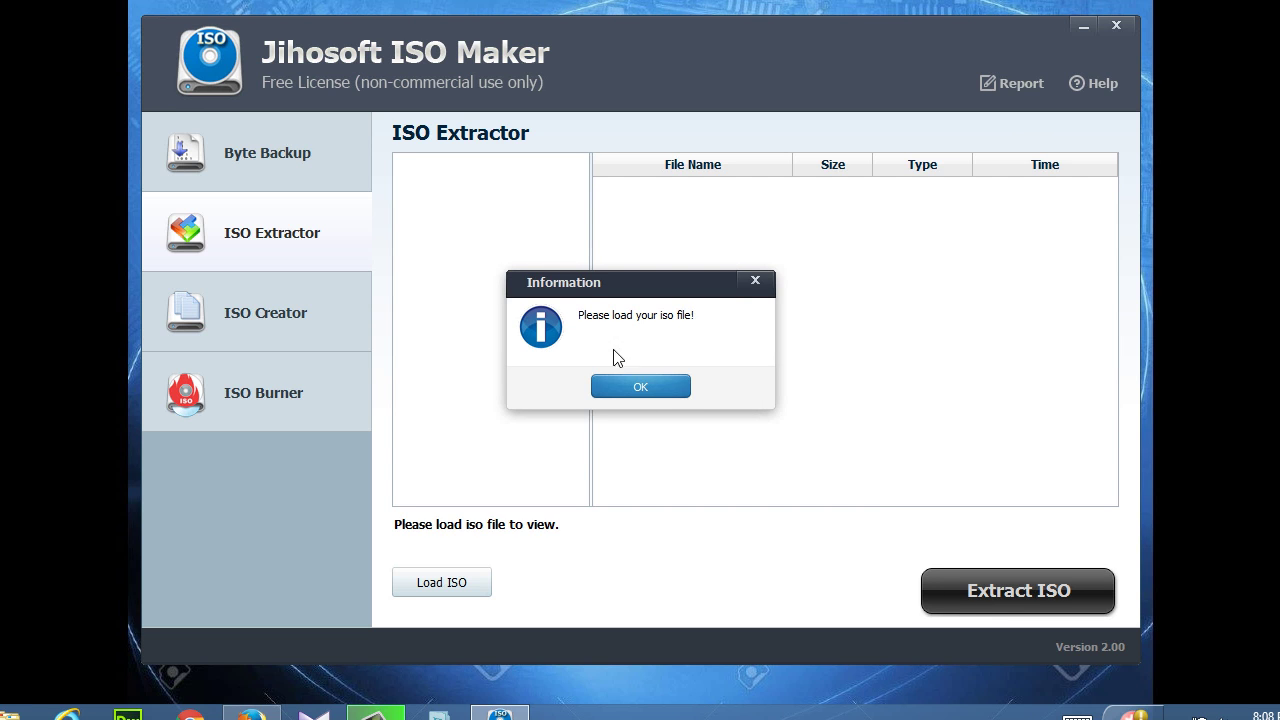
{"action": "left_click", "coordinate": [652, 393]}
Load Windows 7 Professional 64 Bit.iso from drive D: into the ISO Extractor
{"action": "left_click", "coordinate": [435, 592]}
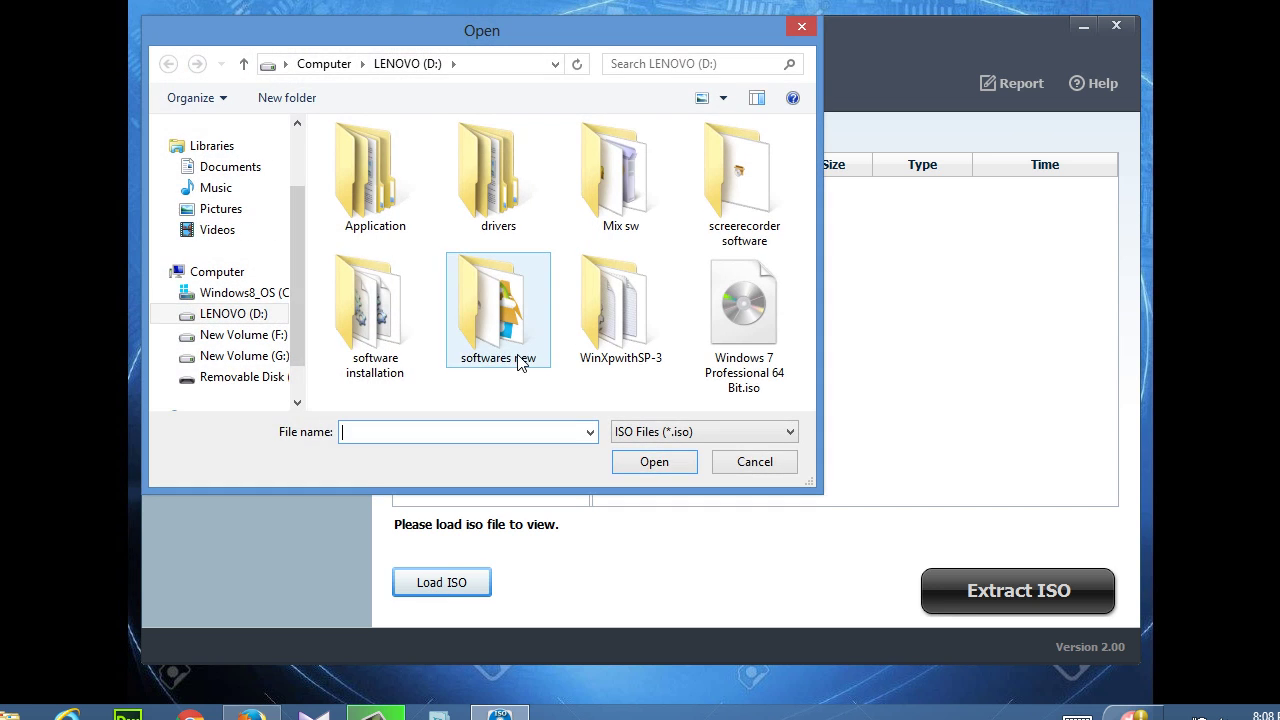
{"action": "left_click", "coordinate": [257, 316]}
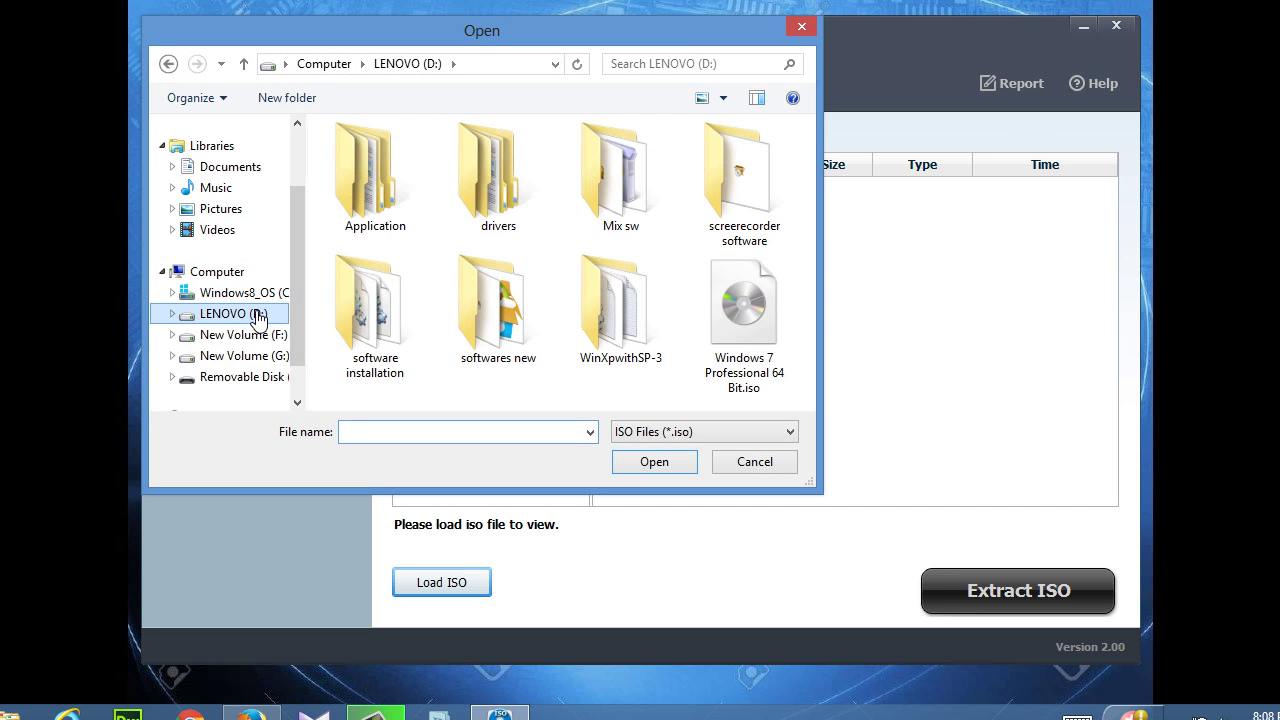
{"action": "left_click", "coordinate": [766, 327]}
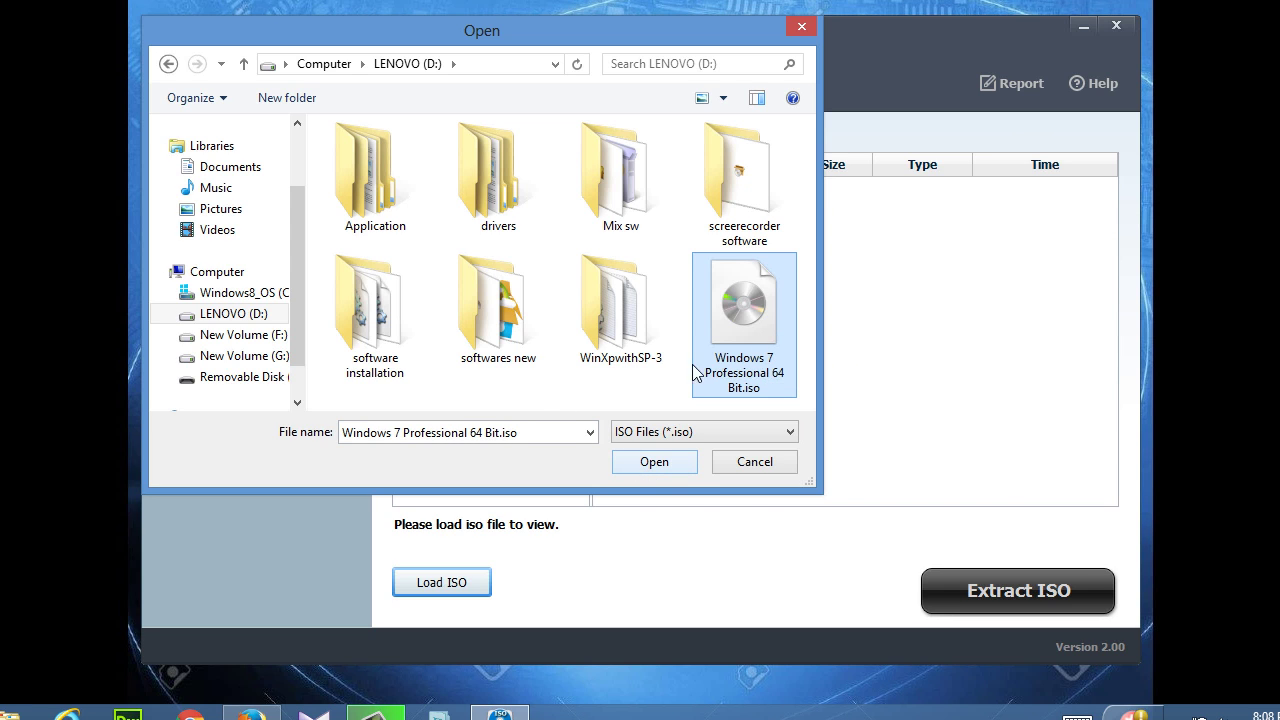
{"action": "left_click", "coordinate": [642, 465]}
{"action": "left_click", "coordinate": [645, 466]}
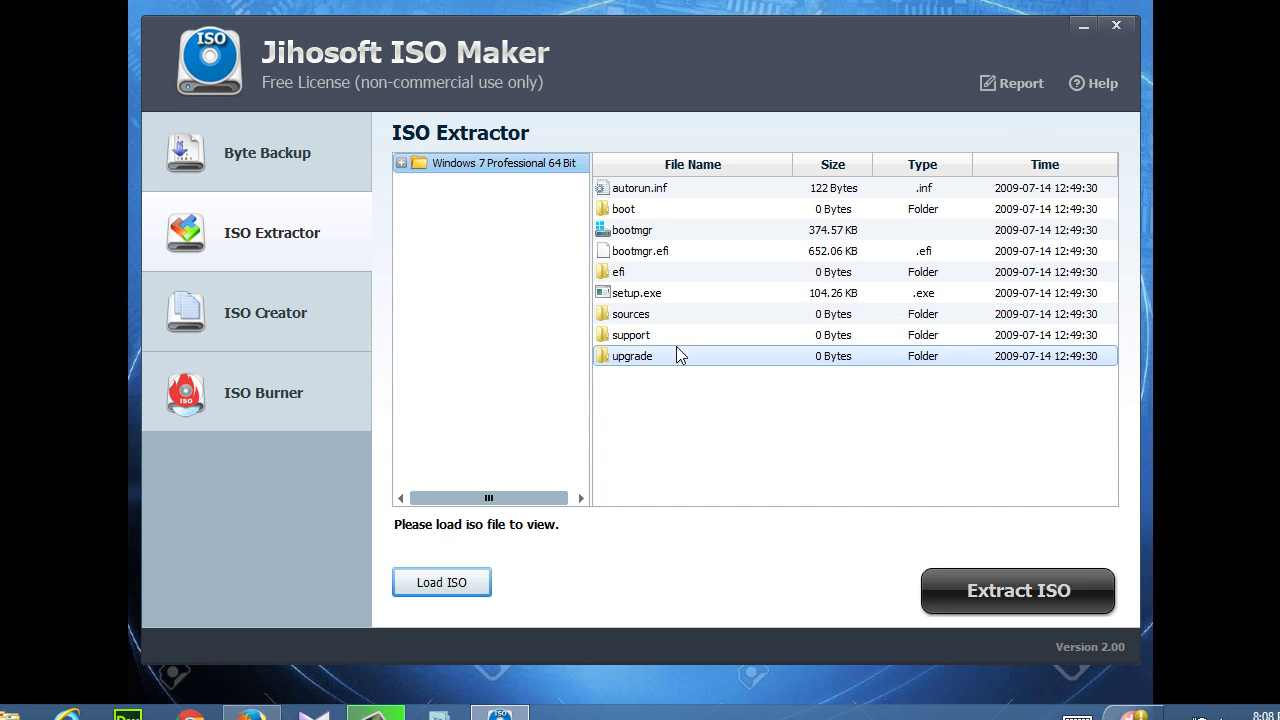
Begin extracting the loaded ISO and enter "win 7 iso extract files" as the destination folder name
{"action": "left_click", "coordinate": [972, 592]}
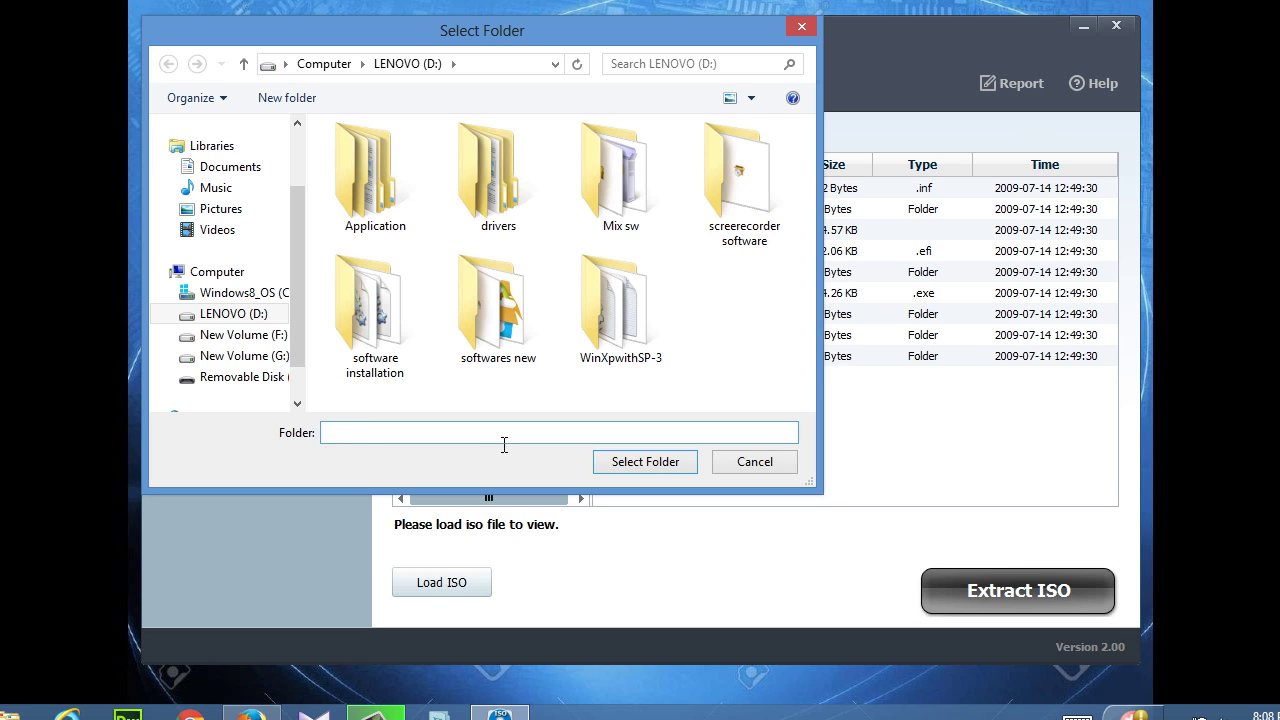
{"action": "type", "text": "win"}
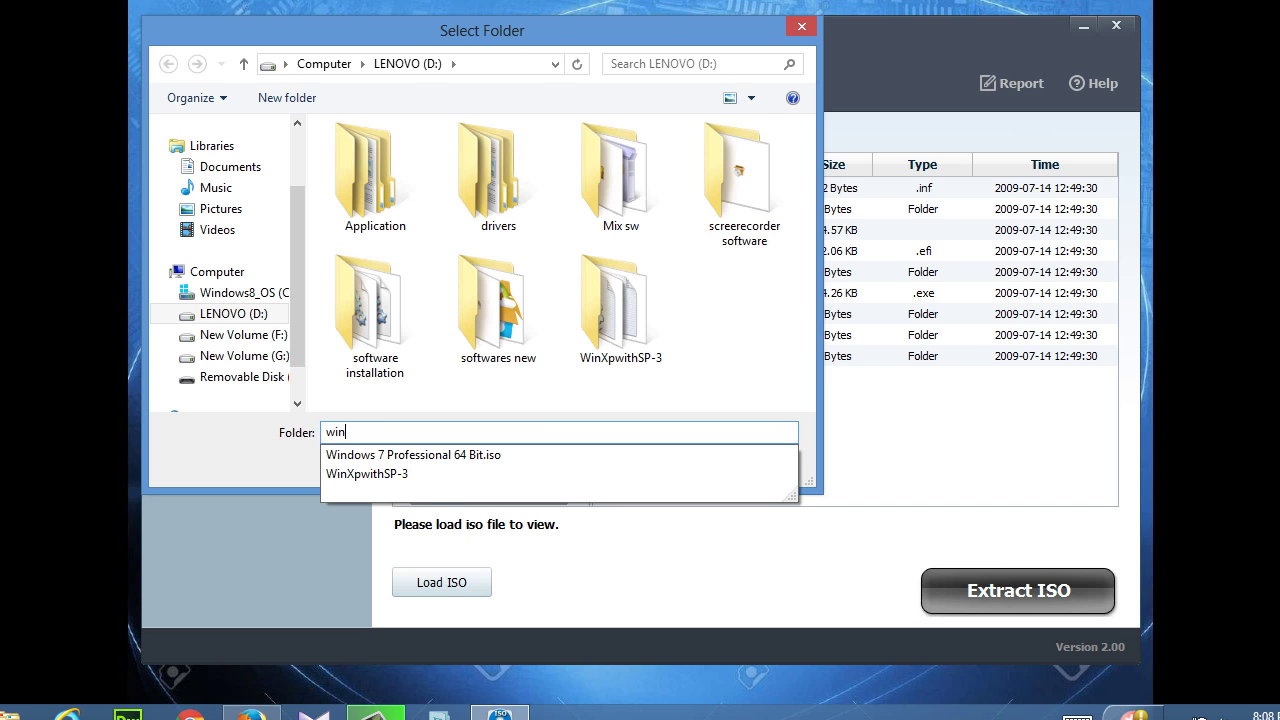
{"action": "type", "text": " 7"}
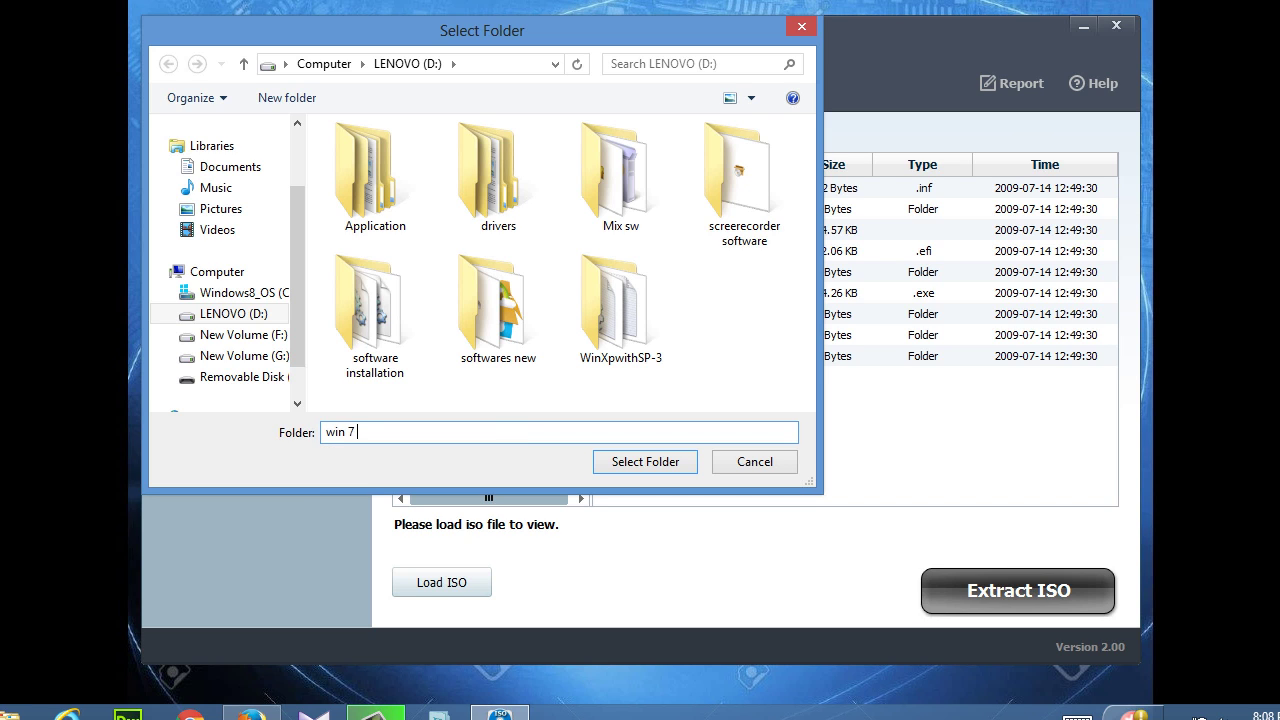
{"action": "type", "text": " iso extract files"}
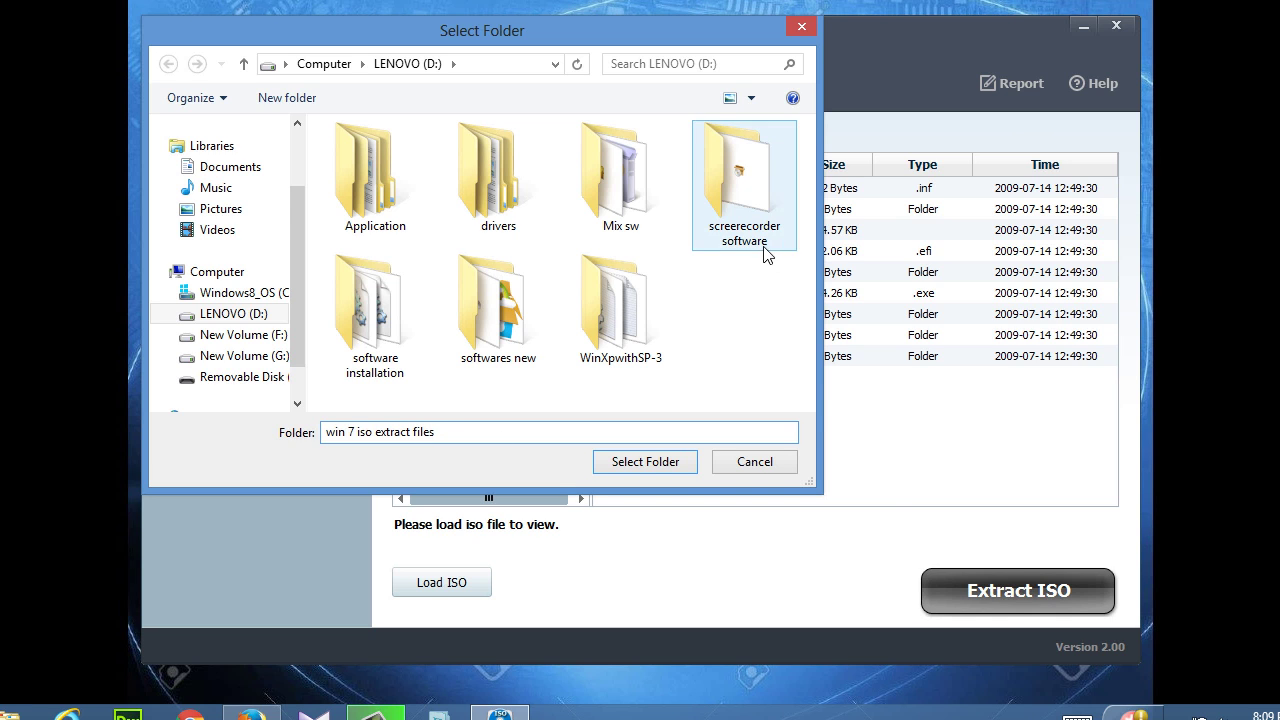
Create a new folder named "win 7 files" on drive D: within the folder selection dialog
{"action": "right_click", "coordinate": [698, 368]}
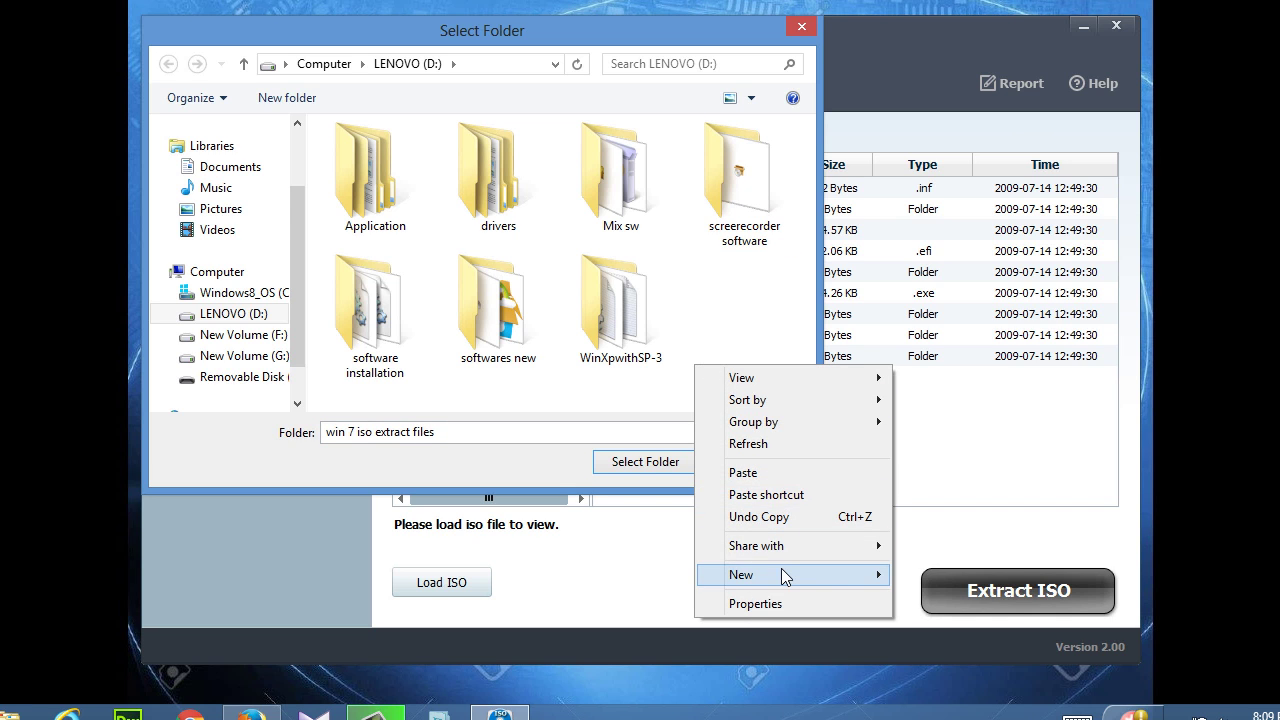
{"action": "mouse_move", "coordinate": [783, 575]}
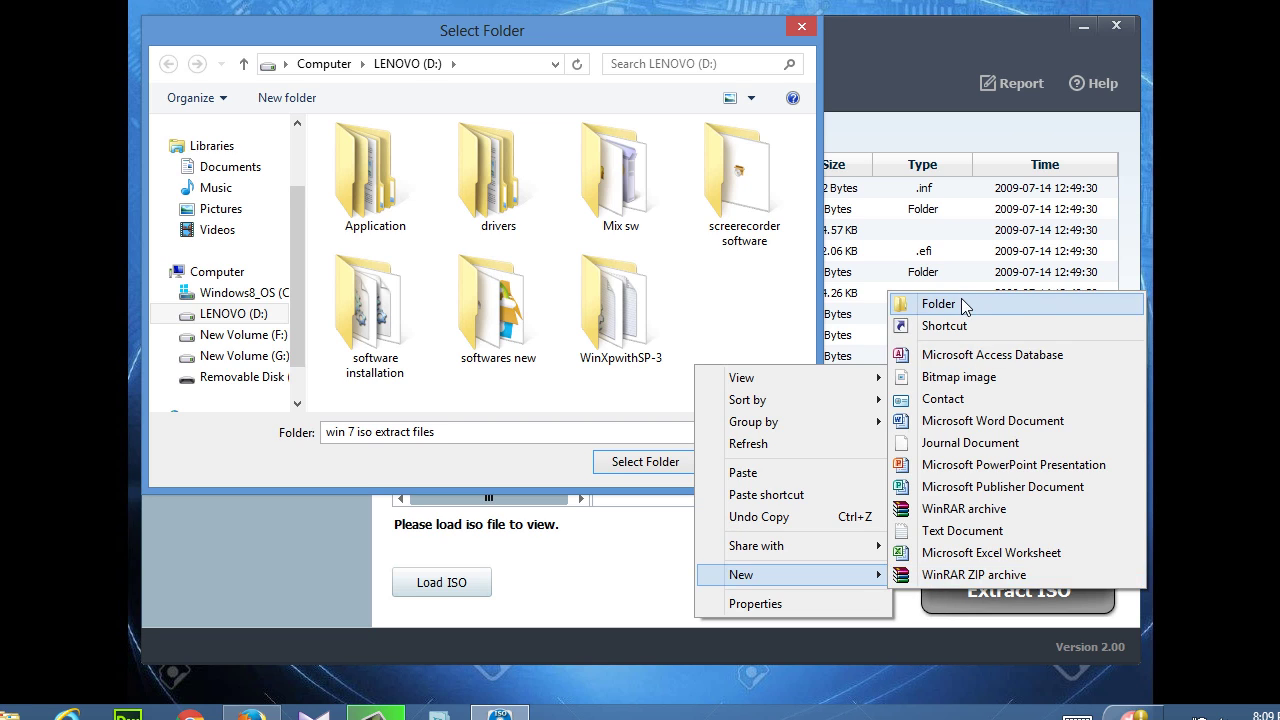
{"action": "left_click", "coordinate": [961, 302]}
{"action": "type", "text": "win"}
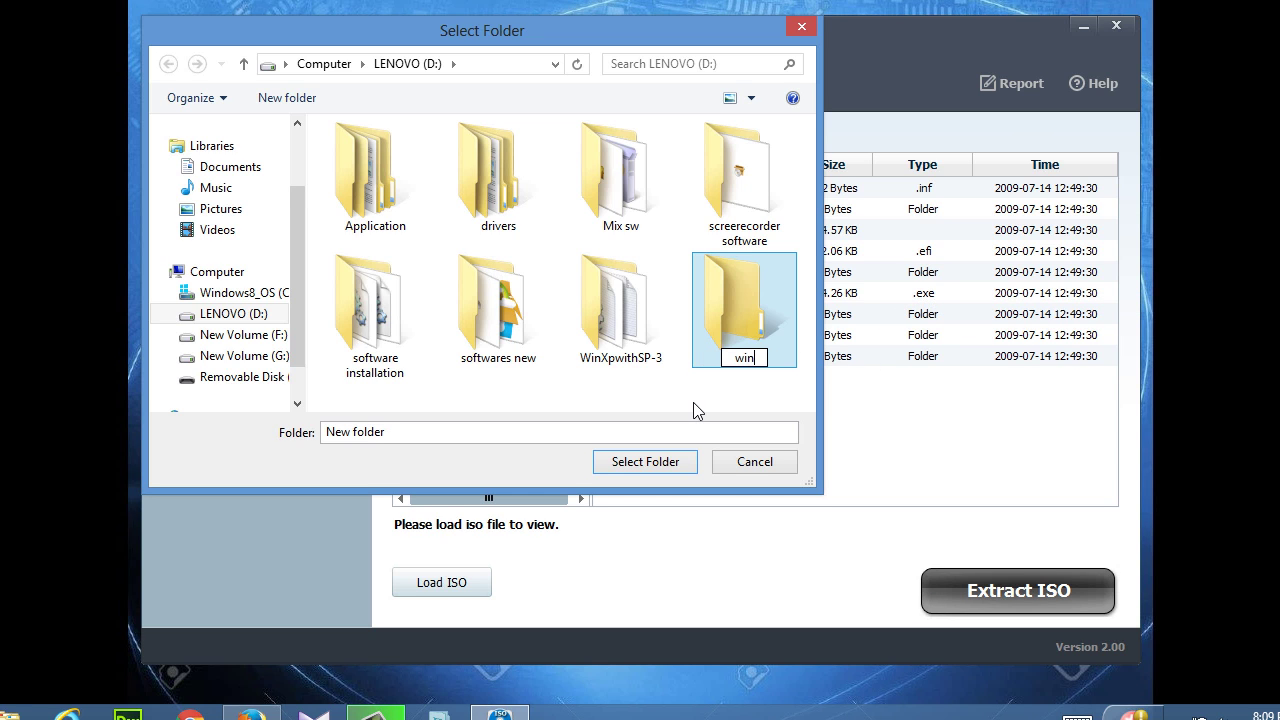
{"action": "type", "text": " 7 files"}
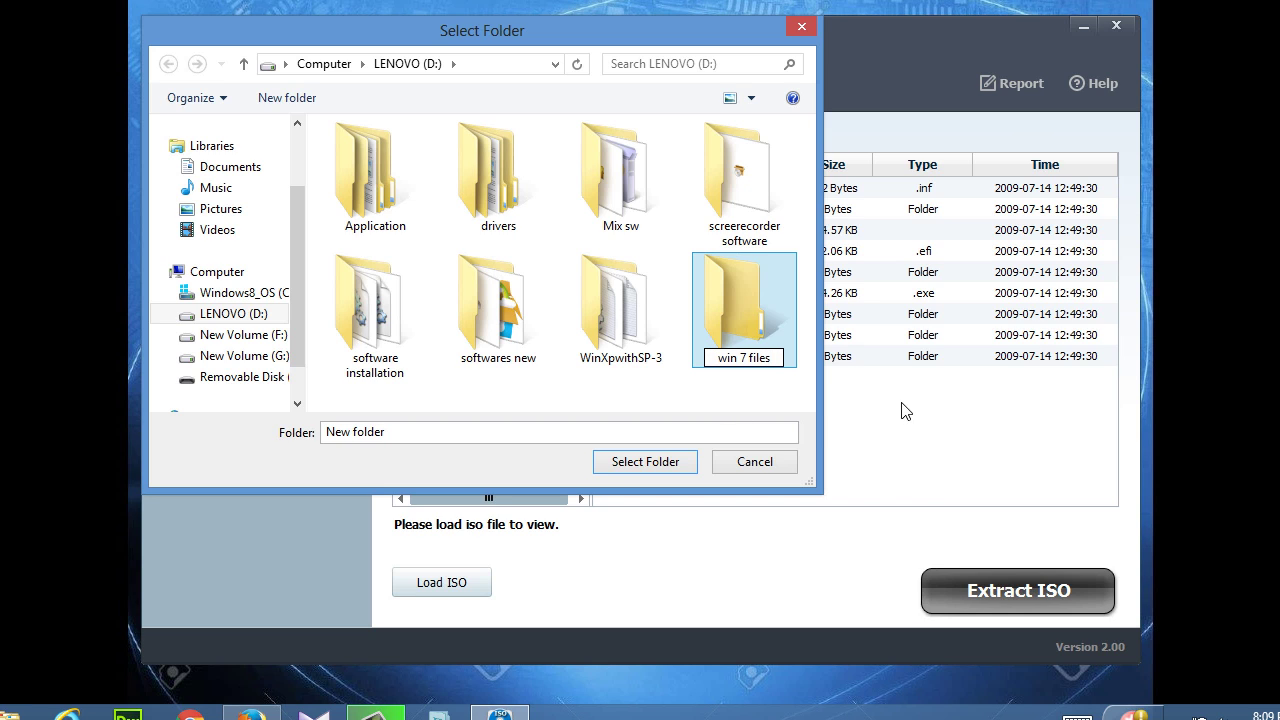
Choose the win 7 files folder as the destination and start the ISO extraction
{"action": "left_click", "coordinate": [757, 325]}
{"action": "double_click", "coordinate": [752, 318]}
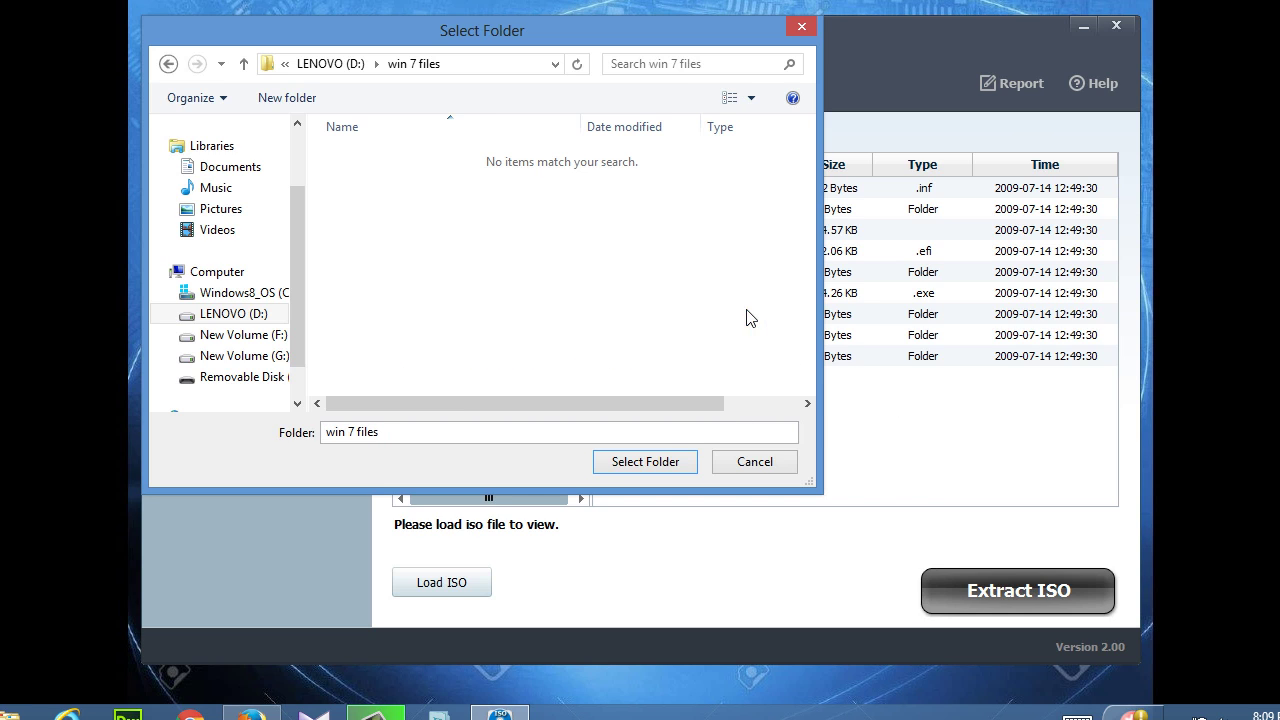
{"action": "left_click", "coordinate": [450, 438]}
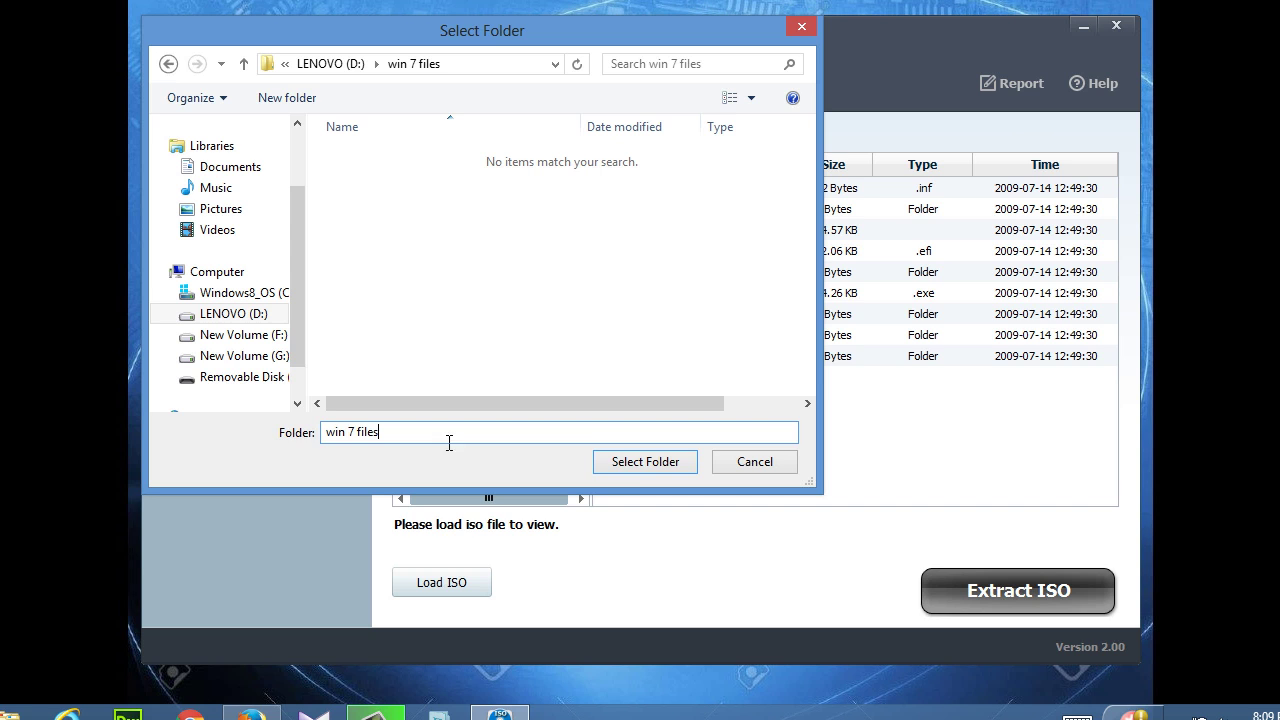
{"action": "left_click", "coordinate": [645, 462]}
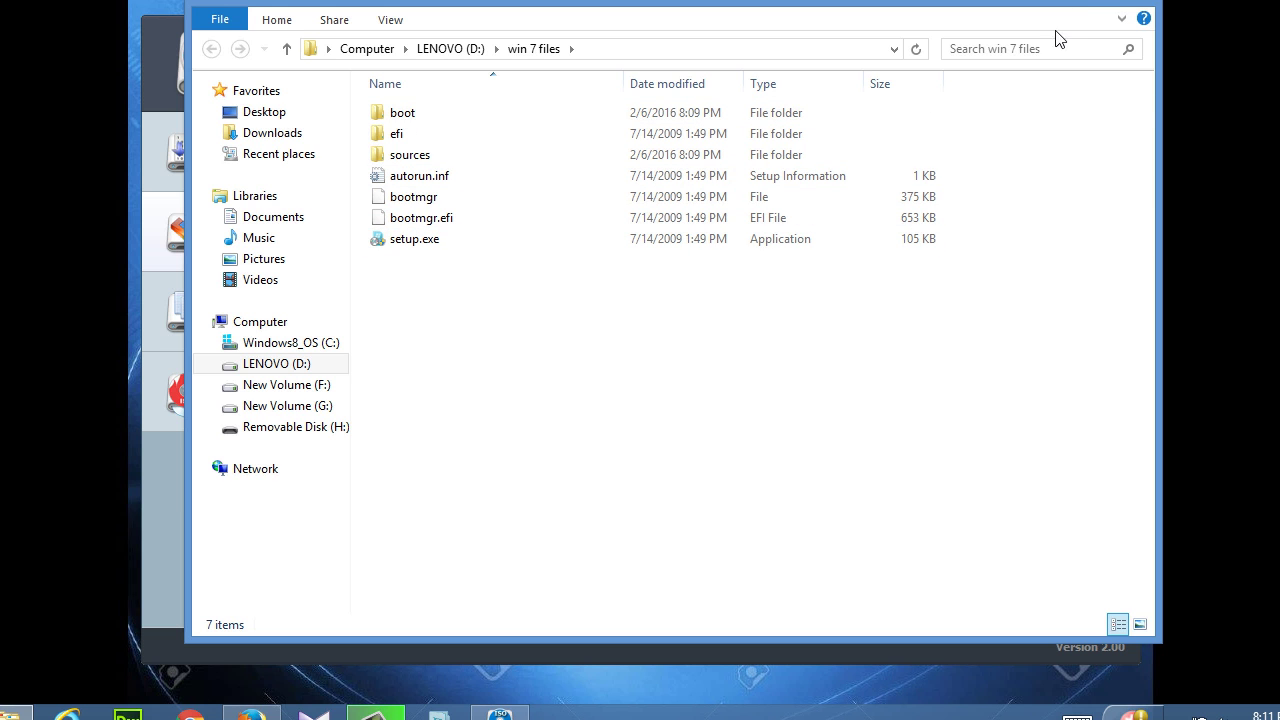
Close the win 7 files folder window and the extraction report in the browser
{"action": "left_click", "coordinate": [1127, 2]}
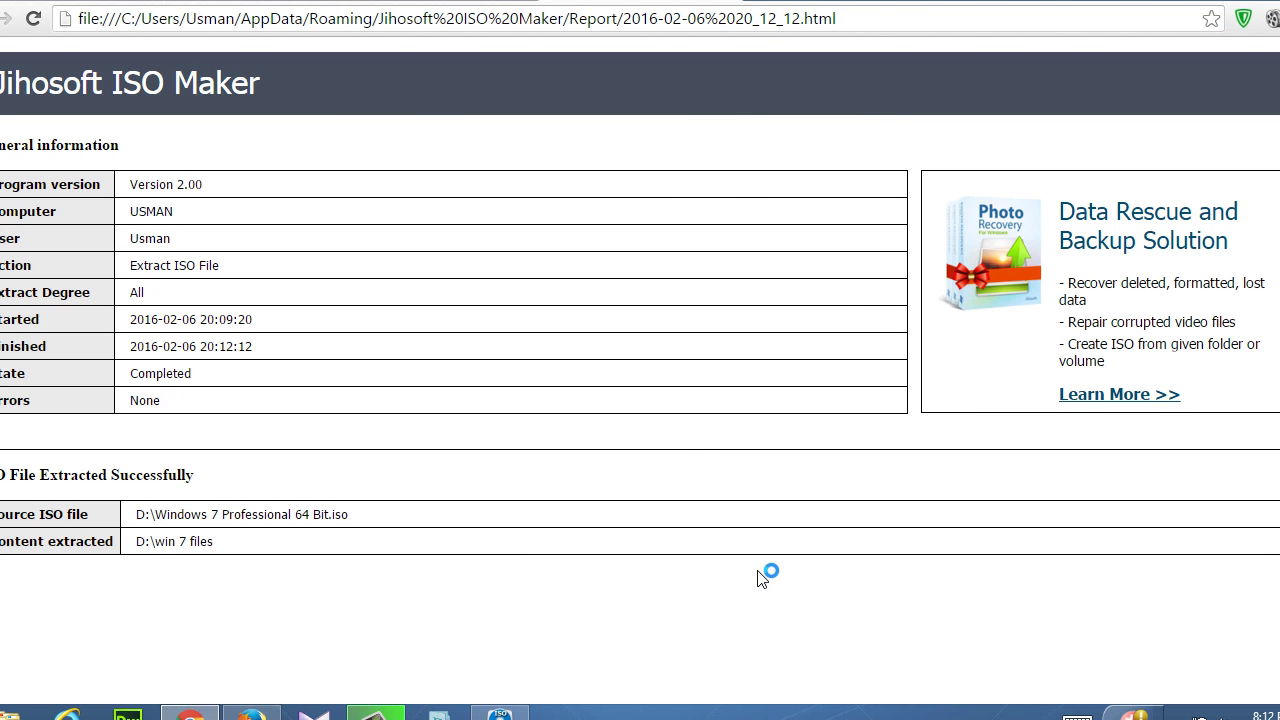
{"action": "left_click", "coordinate": [500, 712]}
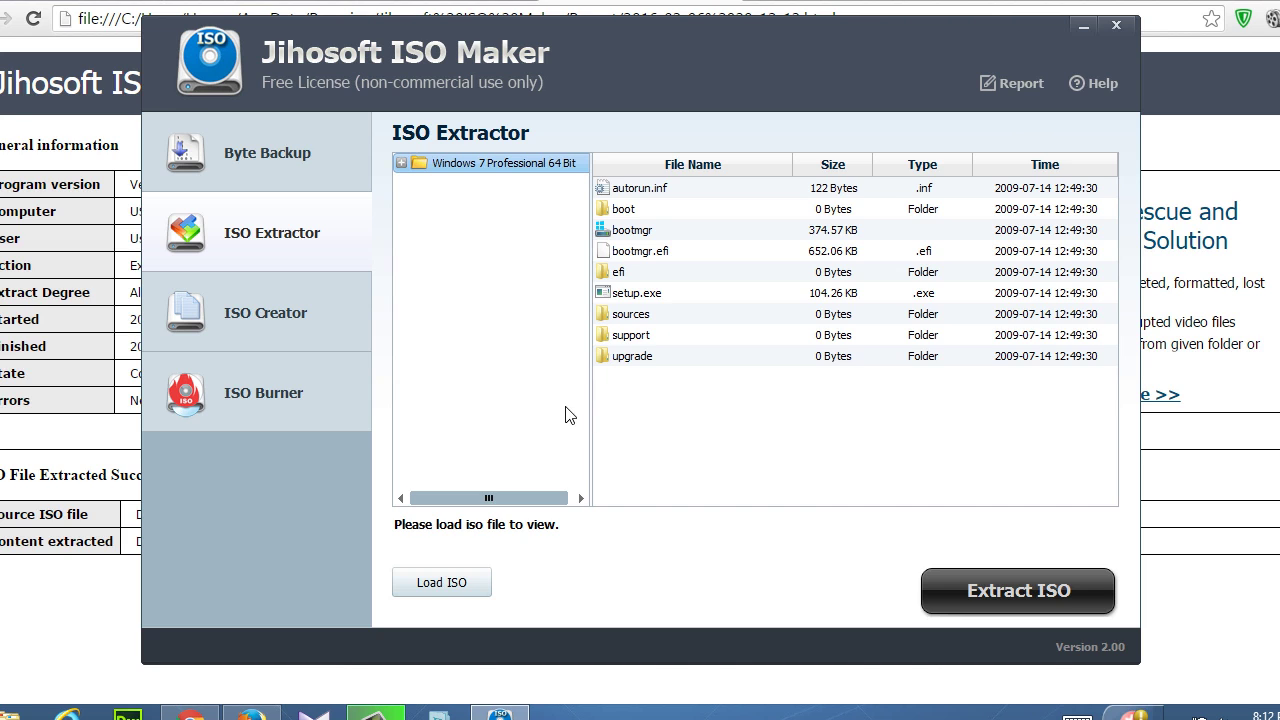
{"action": "left_click", "coordinate": [1084, 28]}
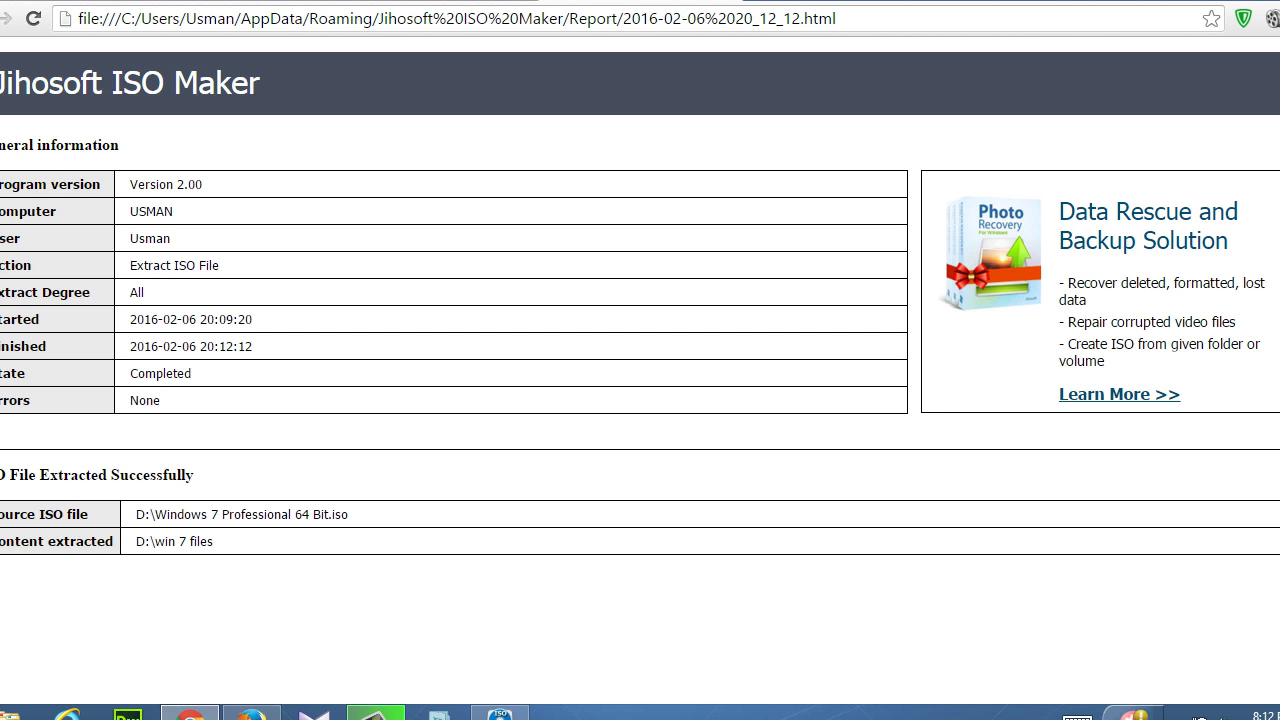
{"action": "key", "text": "ctrl+w"}
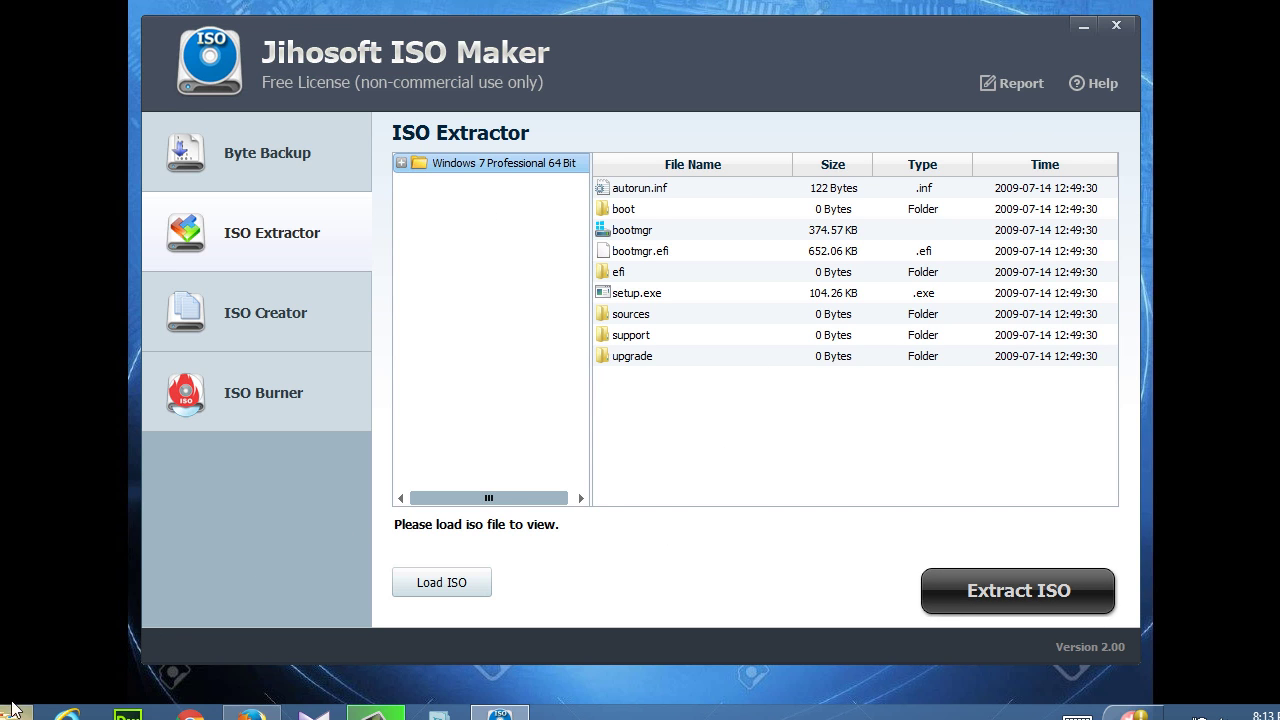
Switch to File Explorer, inspect the extracted files in the win 7 files folder on drive D:, and return to the drive's root
{"action": "key", "text": "super+e"}
{"action": "left_click", "coordinate": [268, 365]}
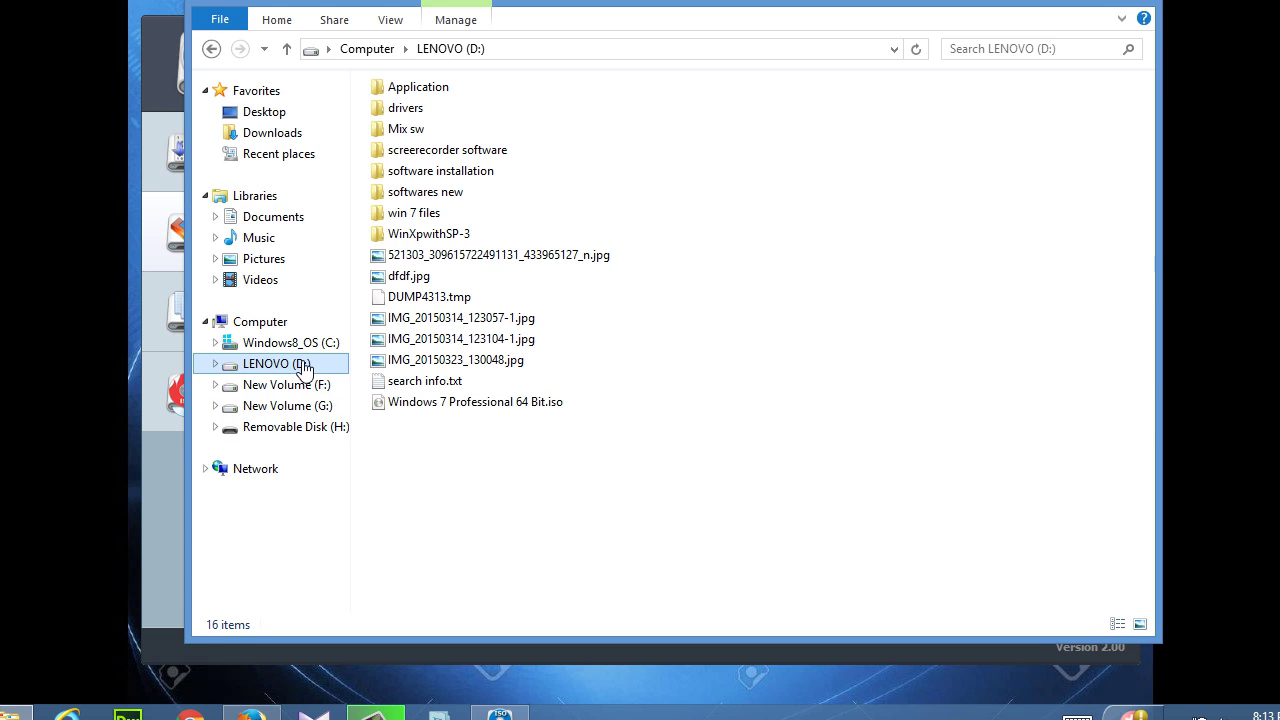
{"action": "double_click", "coordinate": [432, 216]}
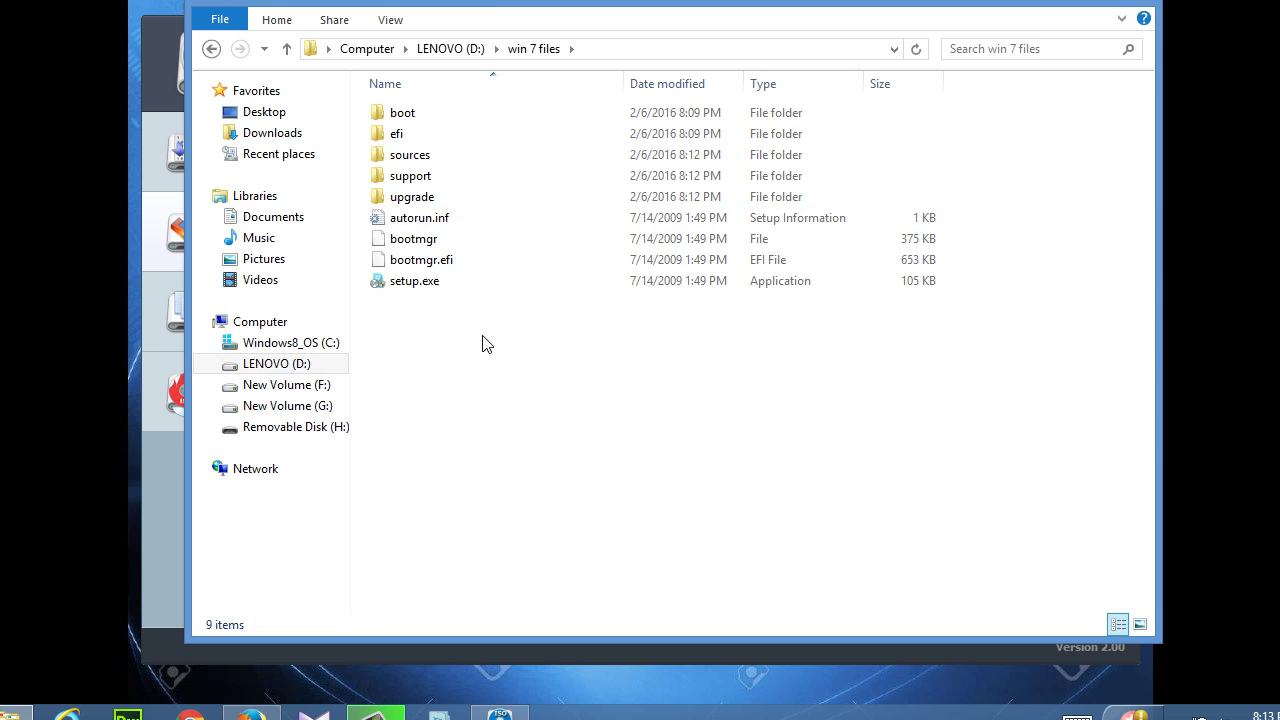
{"action": "left_click_drag", "start_coordinate": [481, 337], "coordinate": [395, 108]}
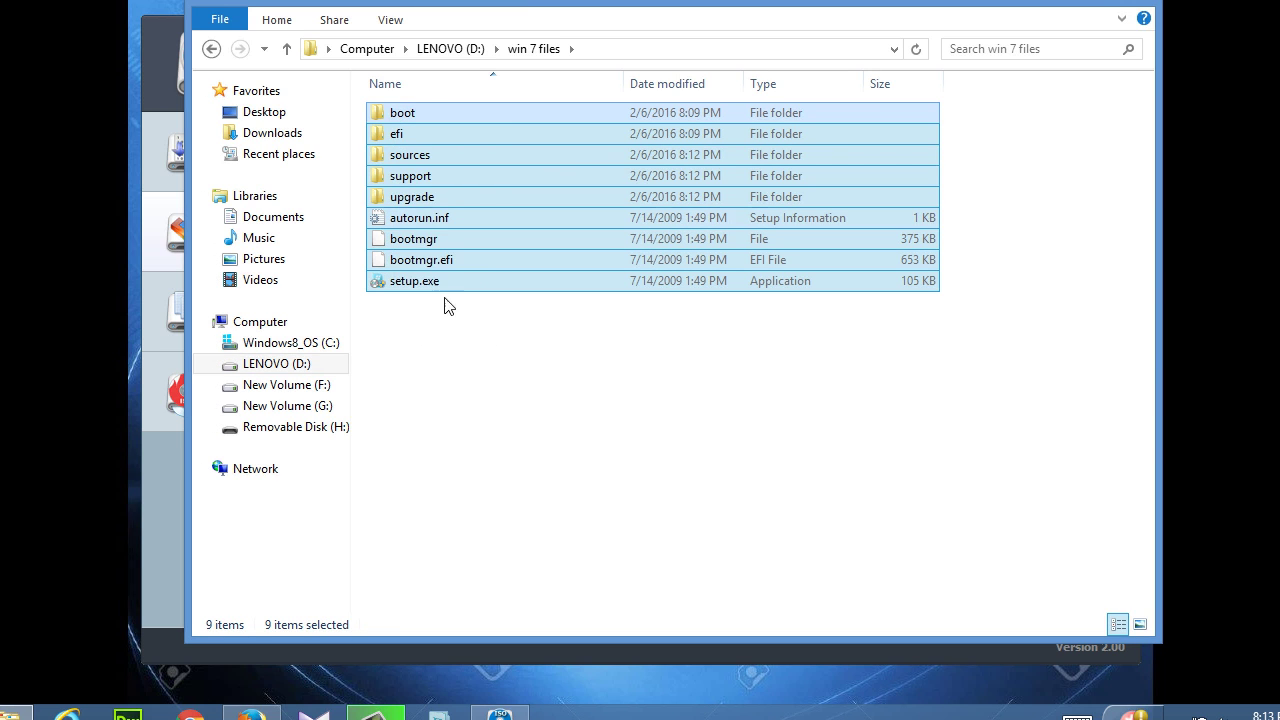
{"action": "left_click", "coordinate": [463, 344]}
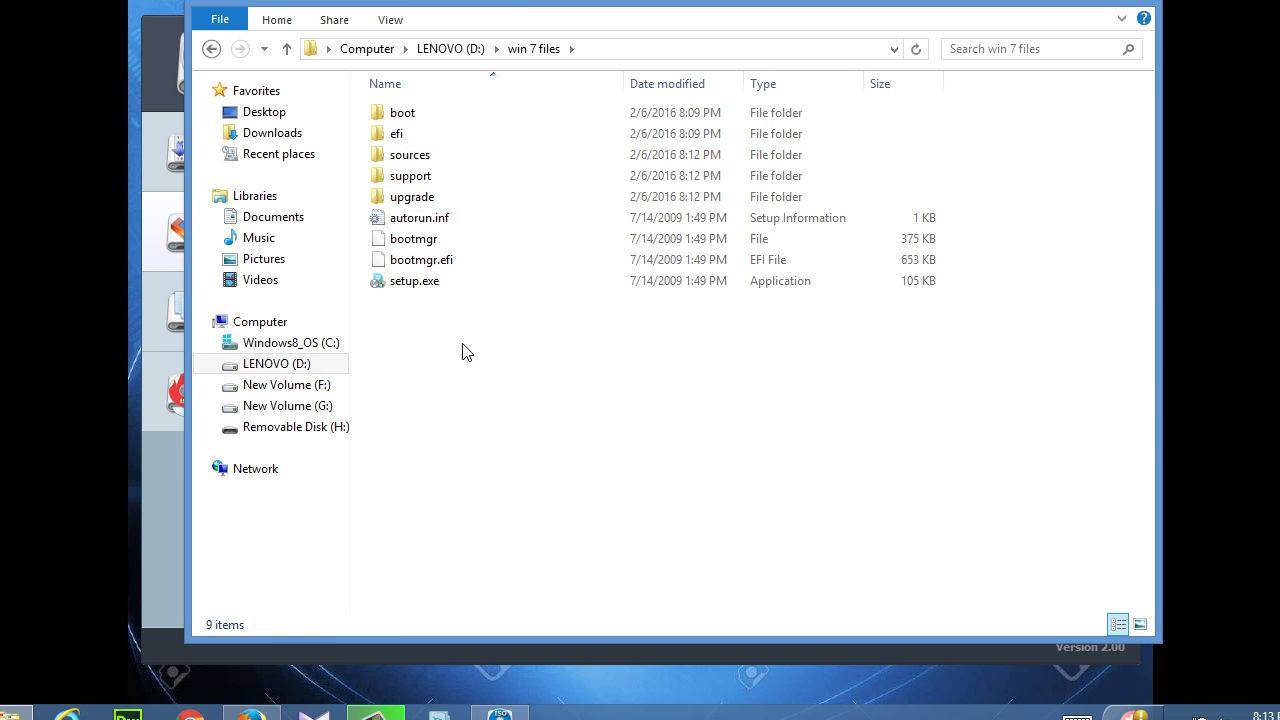
{"action": "left_click", "coordinate": [211, 50]}
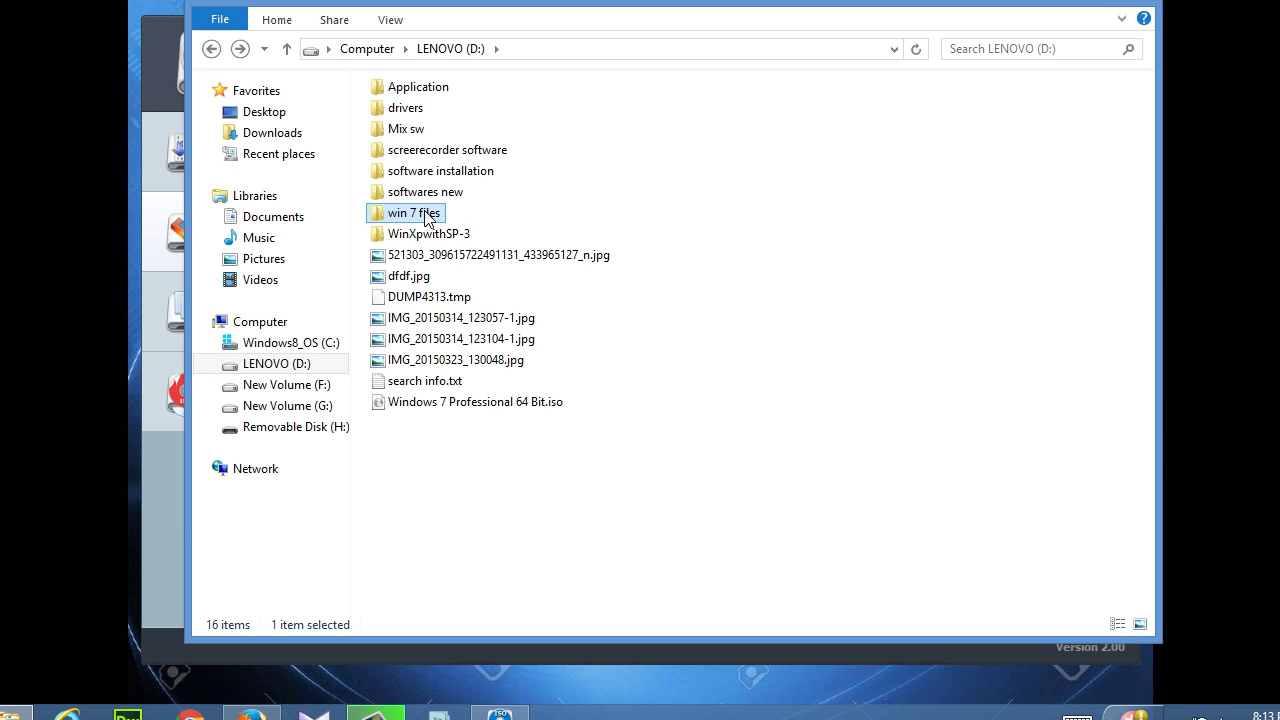
Switch back to Jihosoft ISO Maker and add the win 7 files folder from drive D: to the ISO Creator list
{"action": "left_click", "coordinate": [172, 510]}
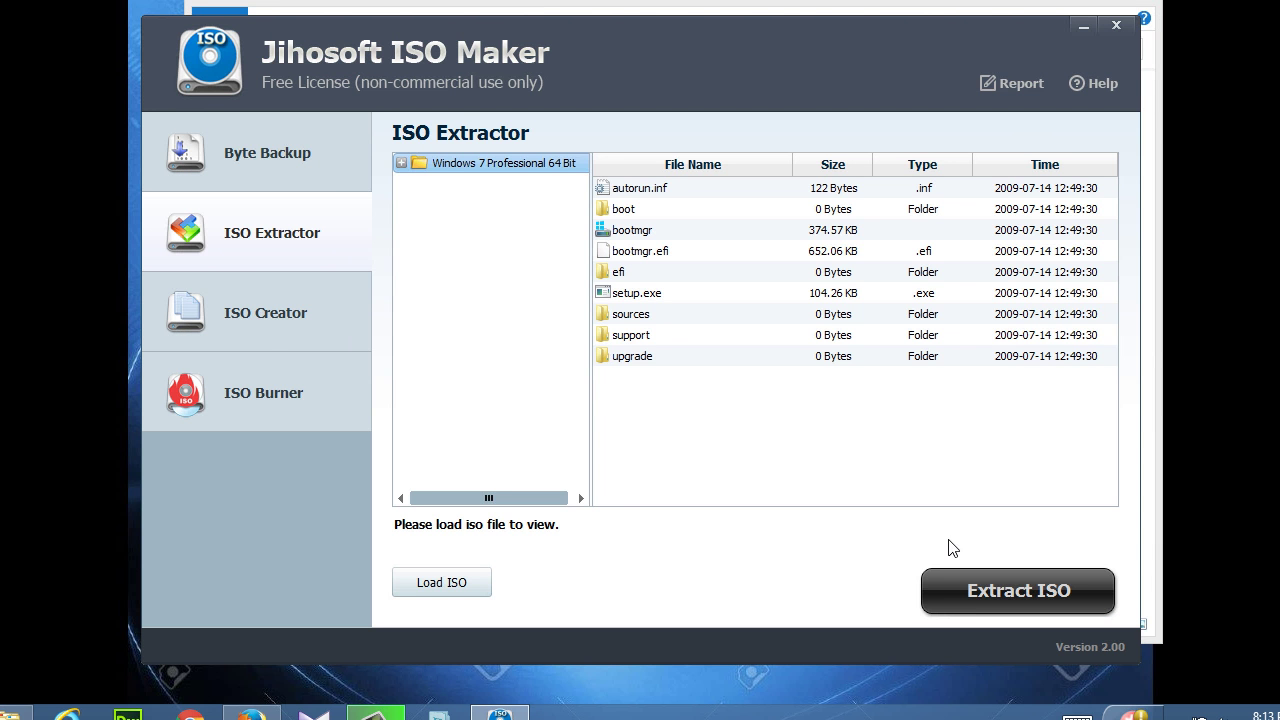
{"action": "left_click", "coordinate": [258, 318]}
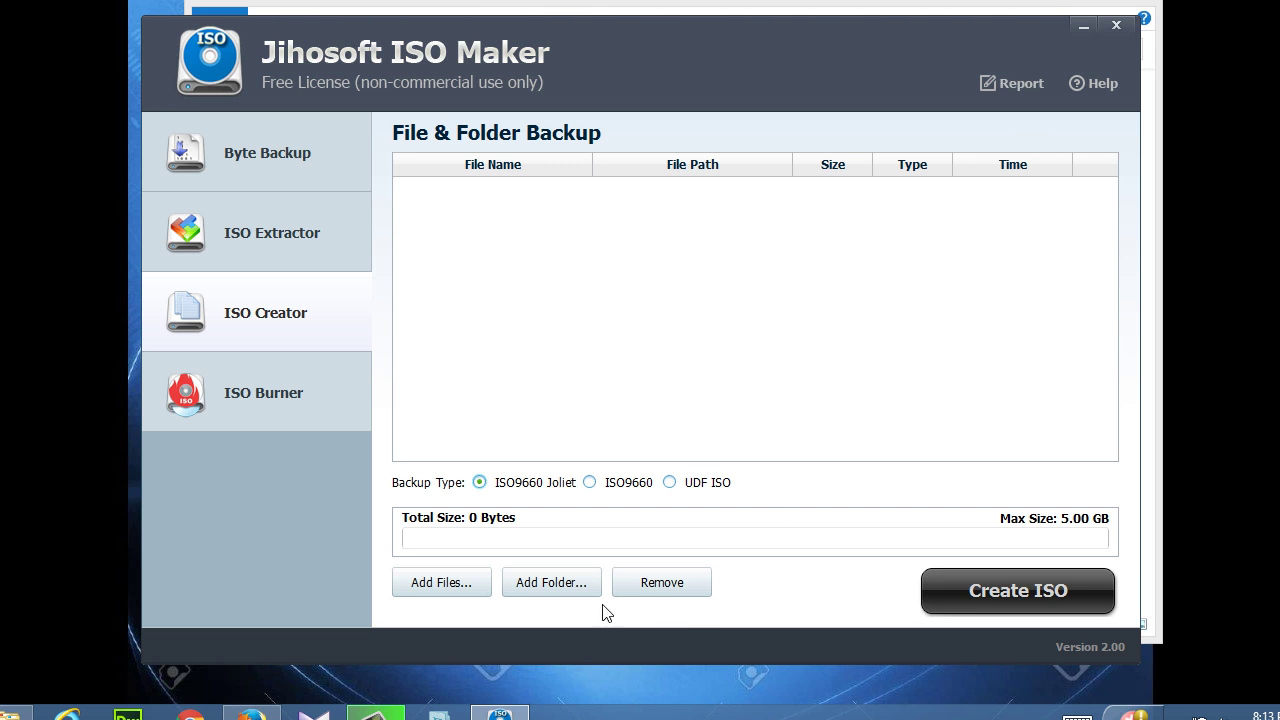
{"action": "left_click", "coordinate": [555, 584]}
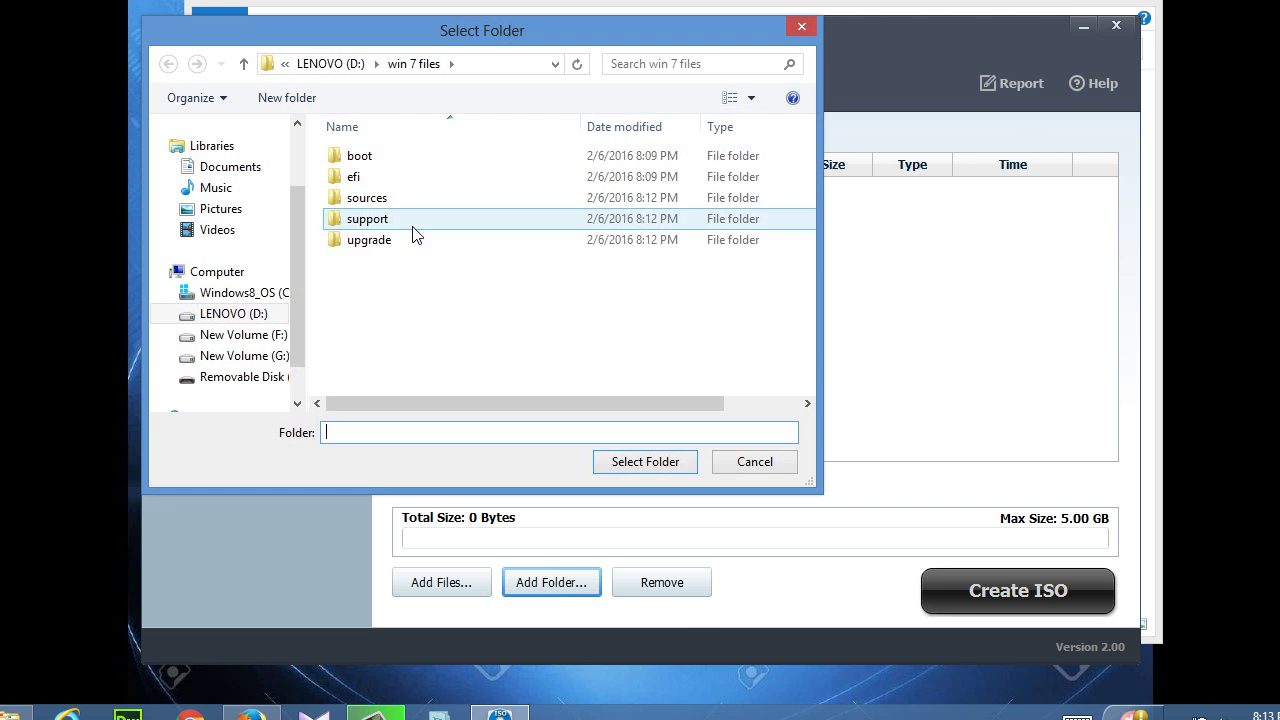
{"action": "left_click", "coordinate": [270, 316]}
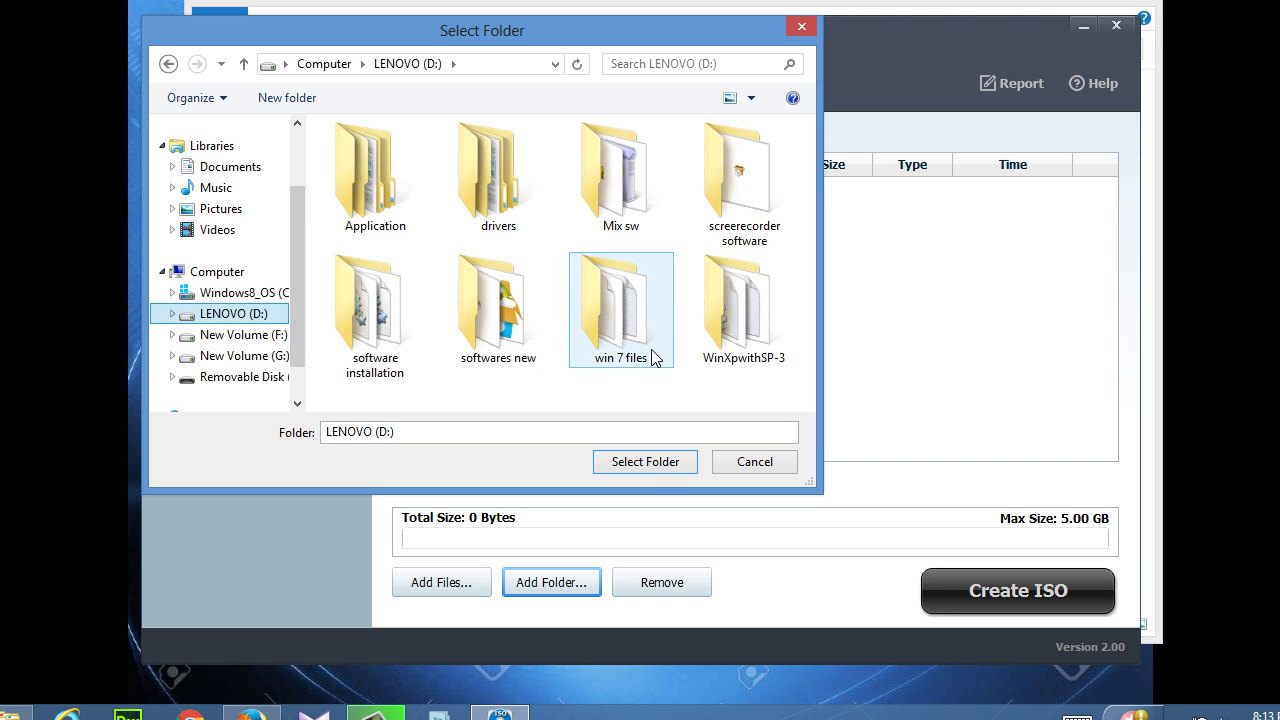
{"action": "left_click", "coordinate": [620, 321]}
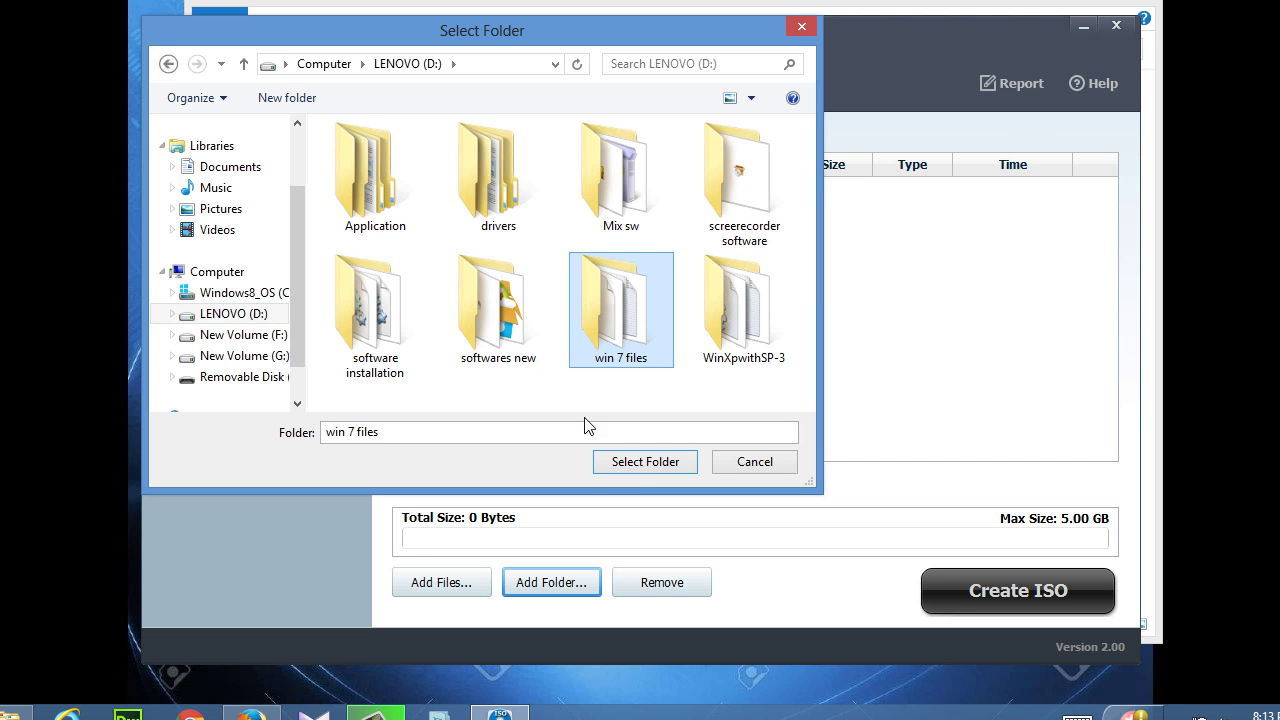
{"action": "left_click", "coordinate": [634, 462]}
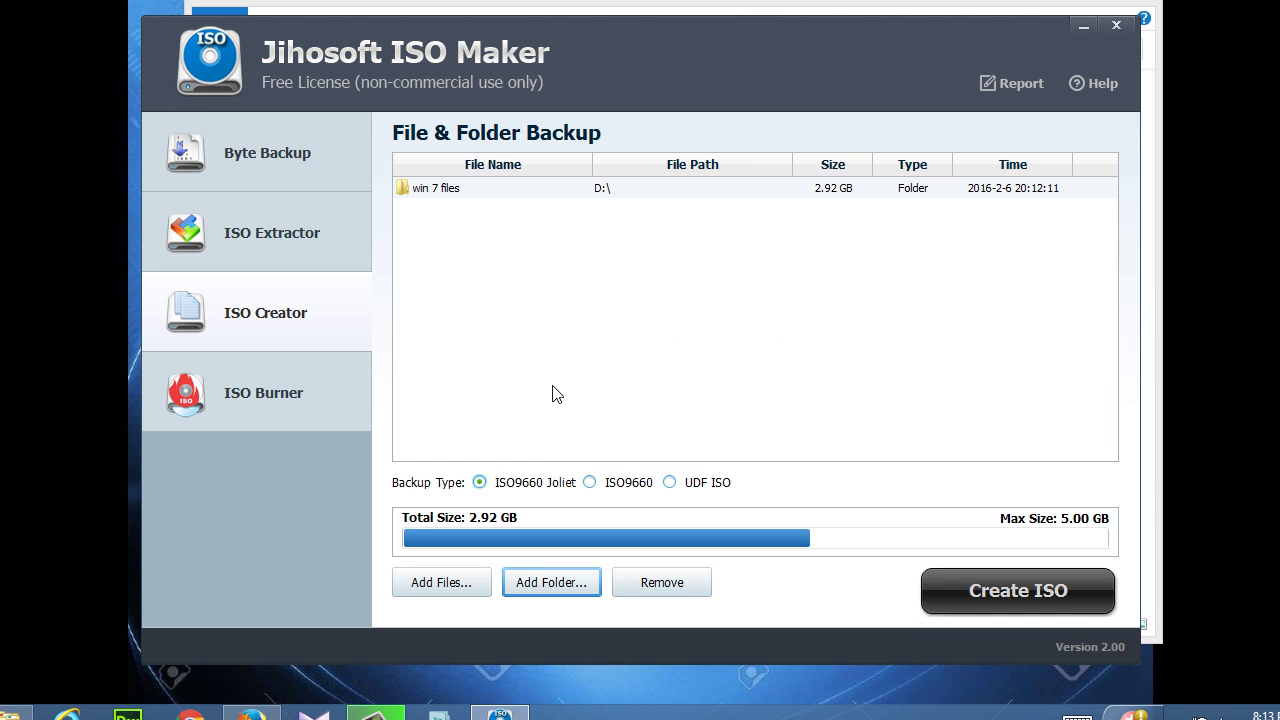
{"action": "left_click", "coordinate": [408, 191]}
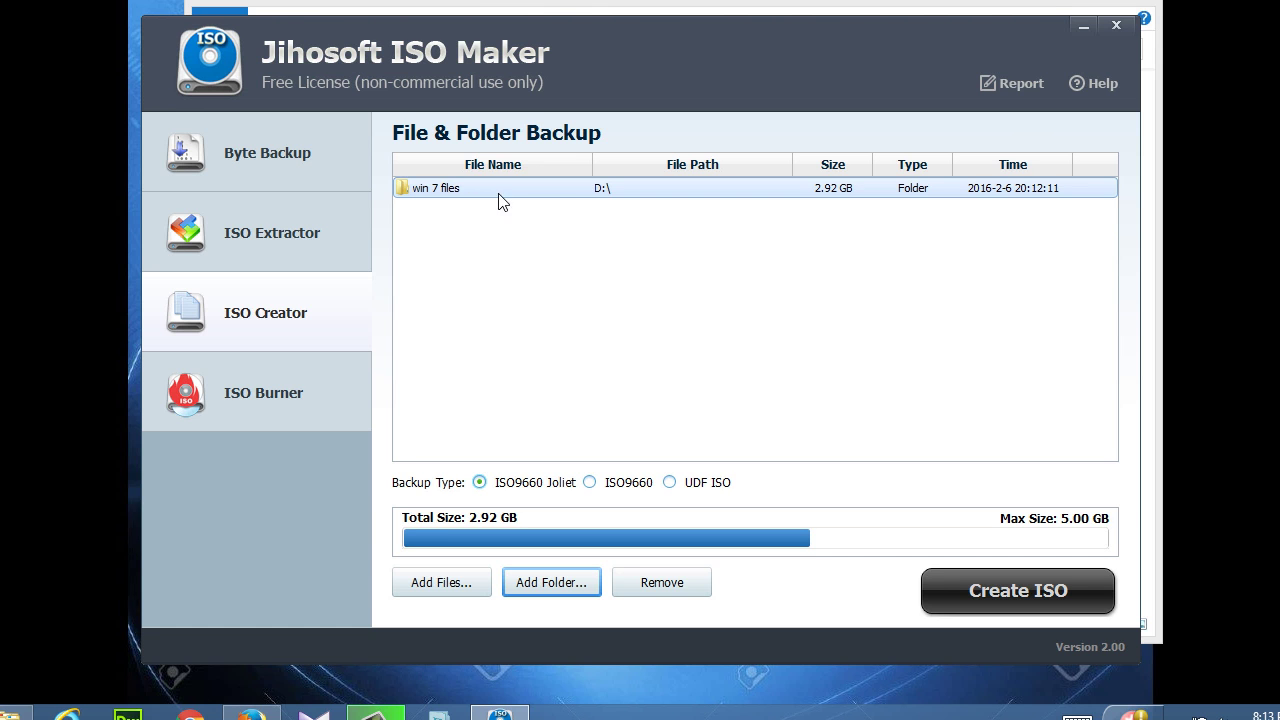
Begin creating the ISO from the added folder and enter "newwin7isoimage" as its file name
{"action": "left_click", "coordinate": [995, 593]}
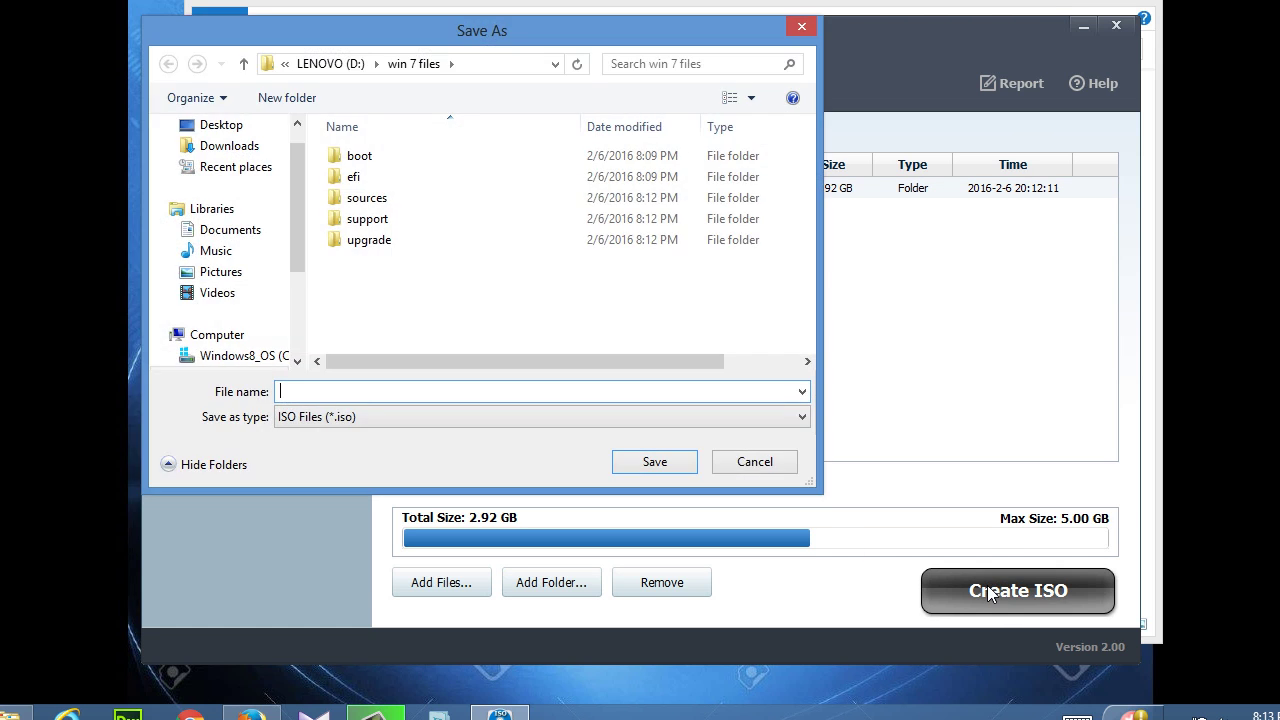
{"action": "left_click_drag", "start_coordinate": [483, 36], "coordinate": [575, 0]}
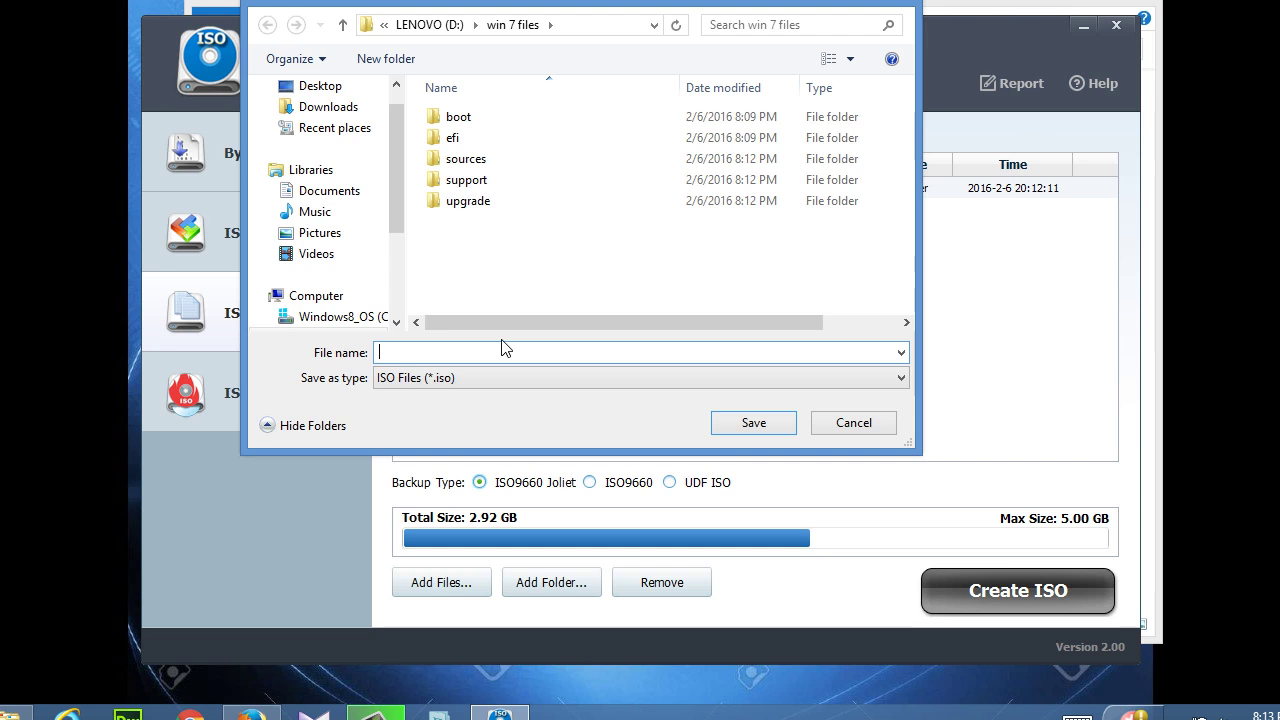
{"action": "type", "text": "newwin7isoimage"}
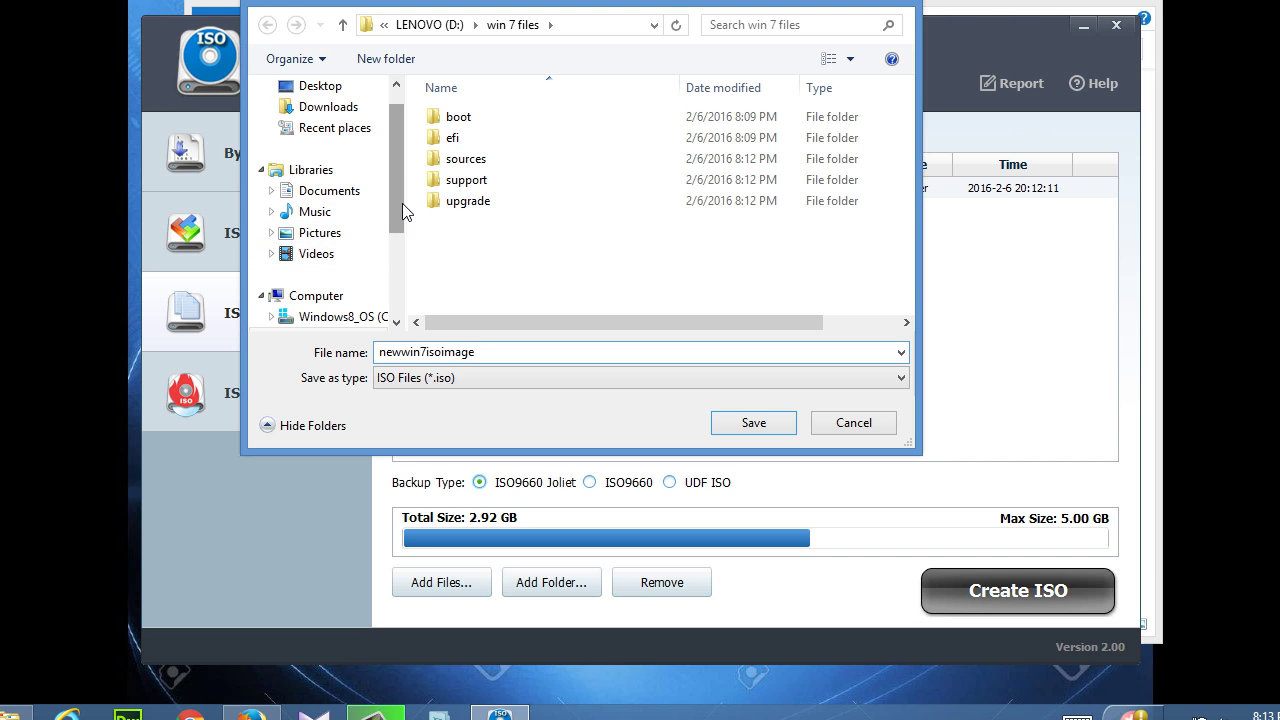
Create a folder named "new image" on drive D: and save the ISO image into it
{"action": "scroll", "coordinate": [392, 208], "scroll_direction": "down", "scroll_amount": 1}
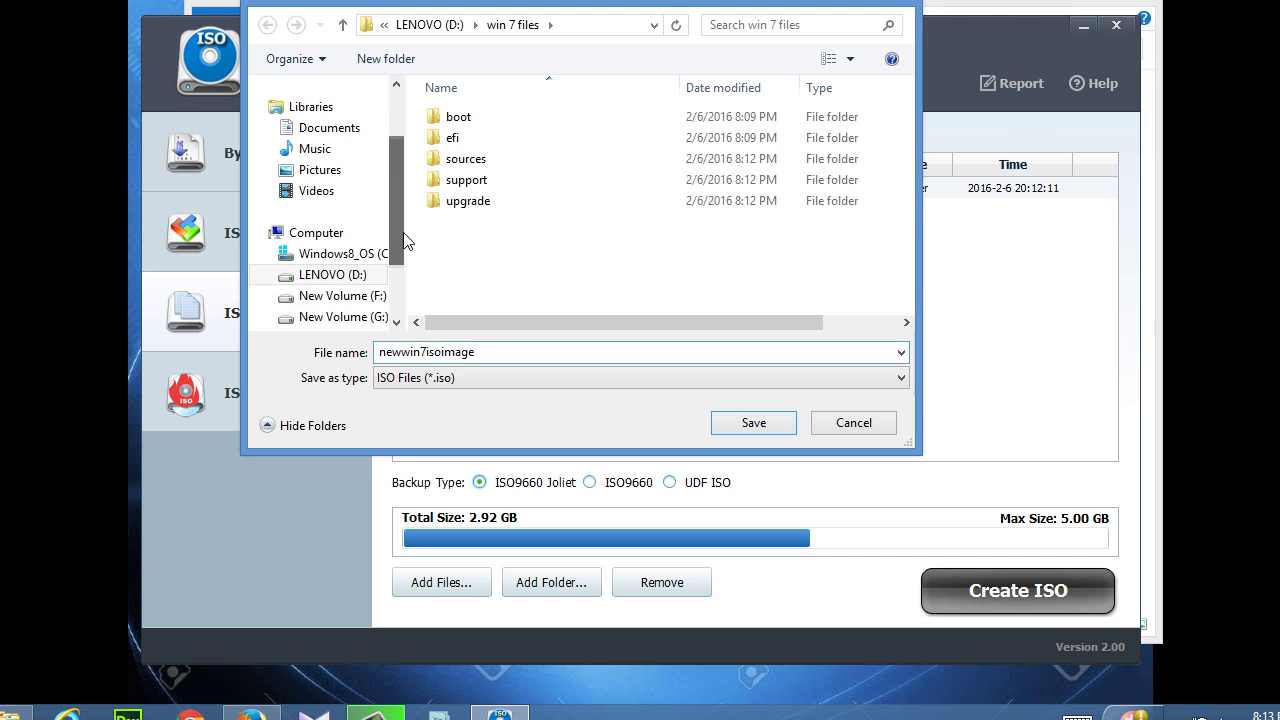
{"action": "left_click", "coordinate": [345, 279]}
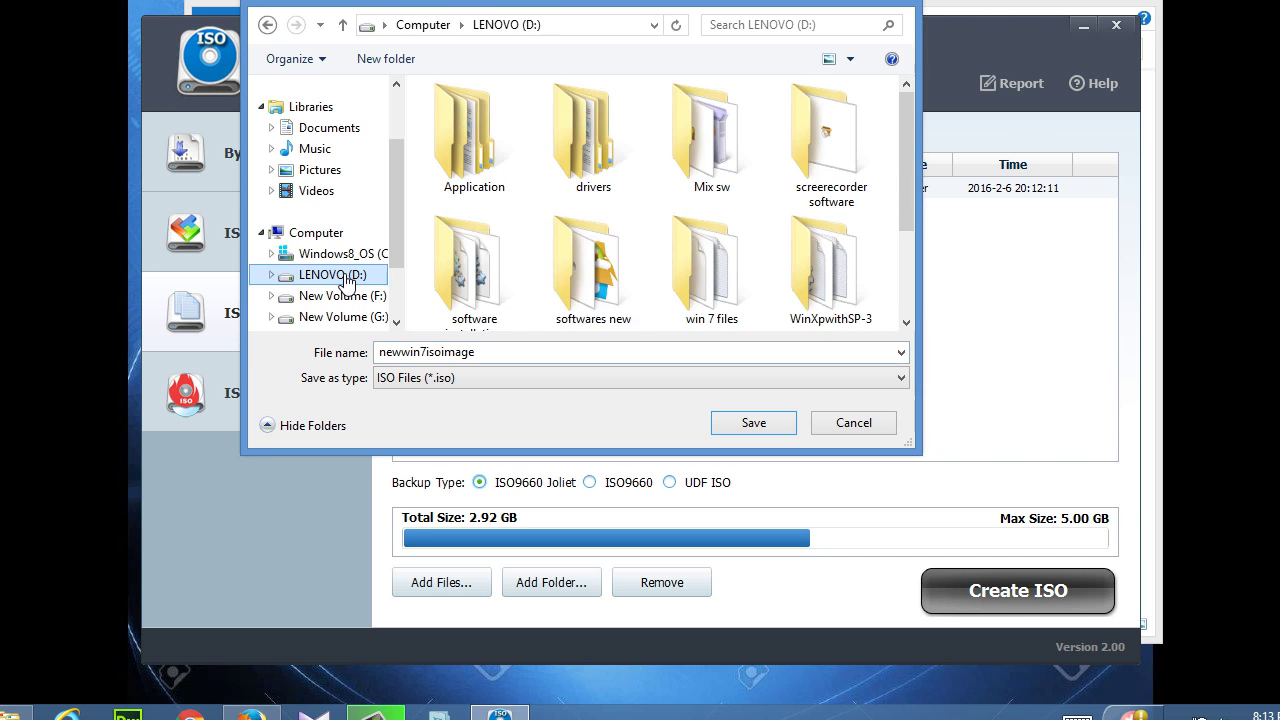
{"action": "right_click", "coordinate": [526, 214]}
{"action": "mouse_move", "coordinate": [610, 424]}
{"action": "left_click", "coordinate": [792, 427]}
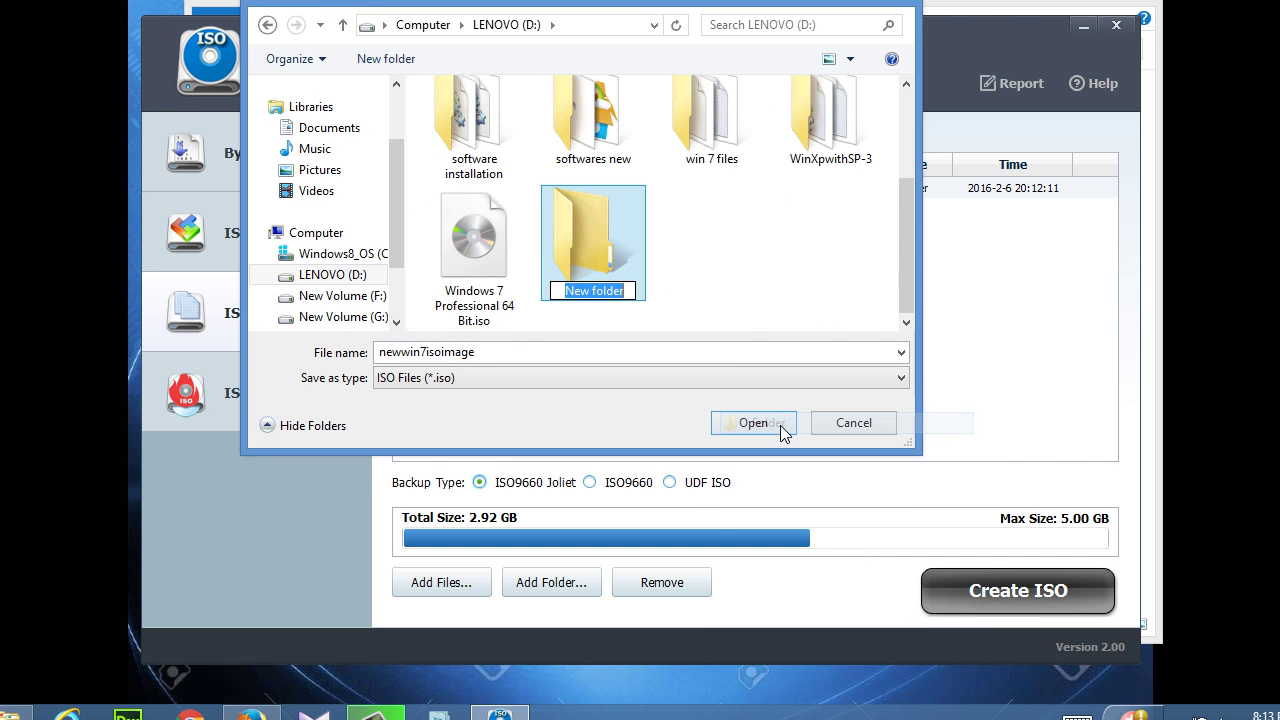
{"action": "type", "text": "new"}
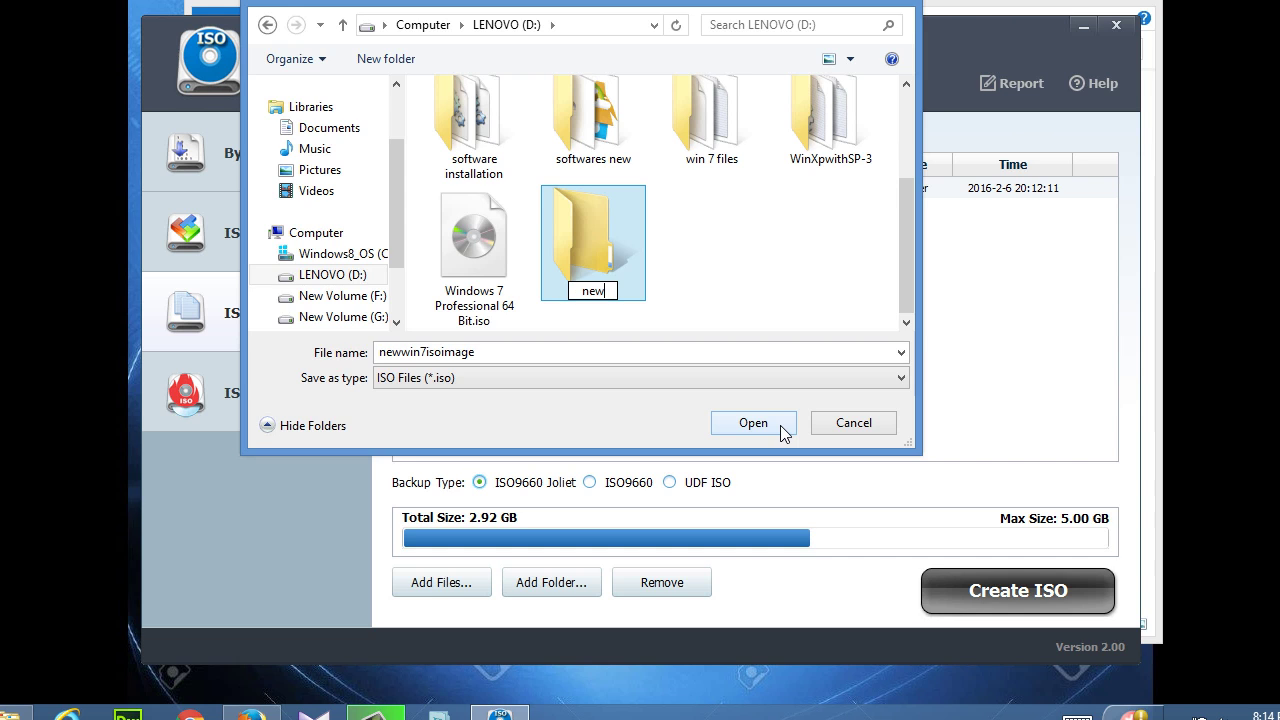
{"action": "type", "text": " image"}
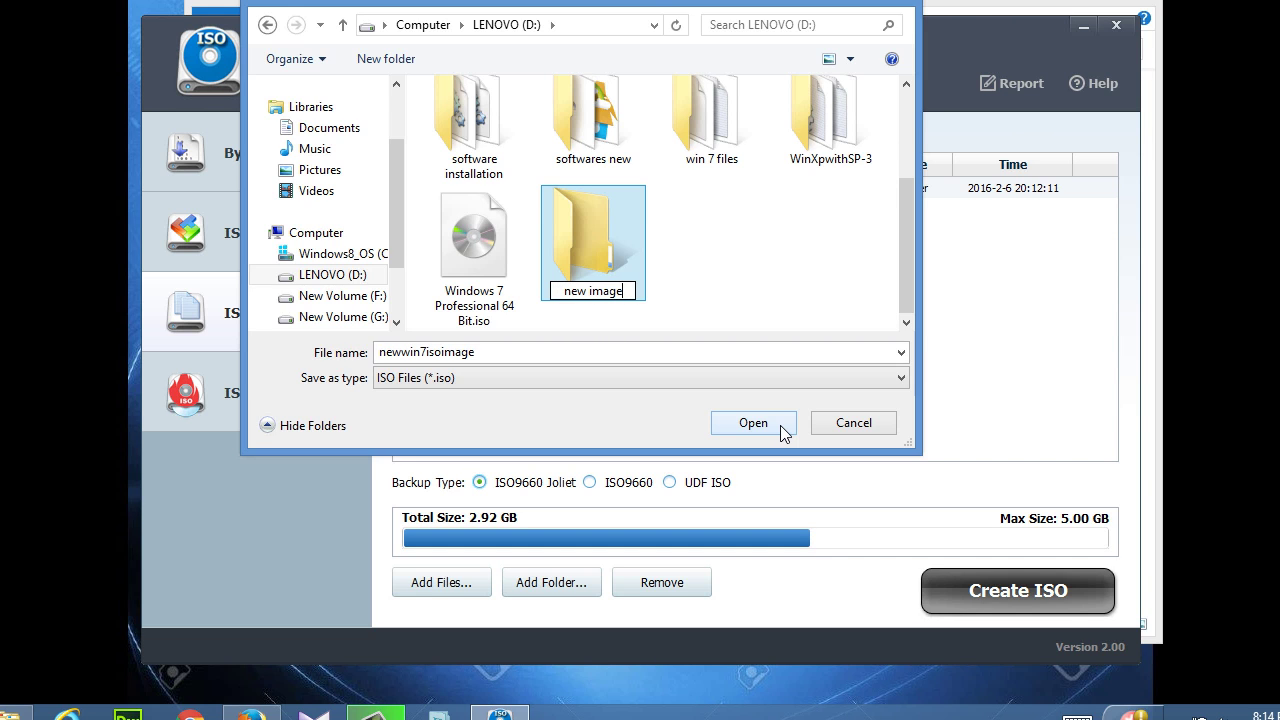
{"action": "double_click", "coordinate": [615, 245]}
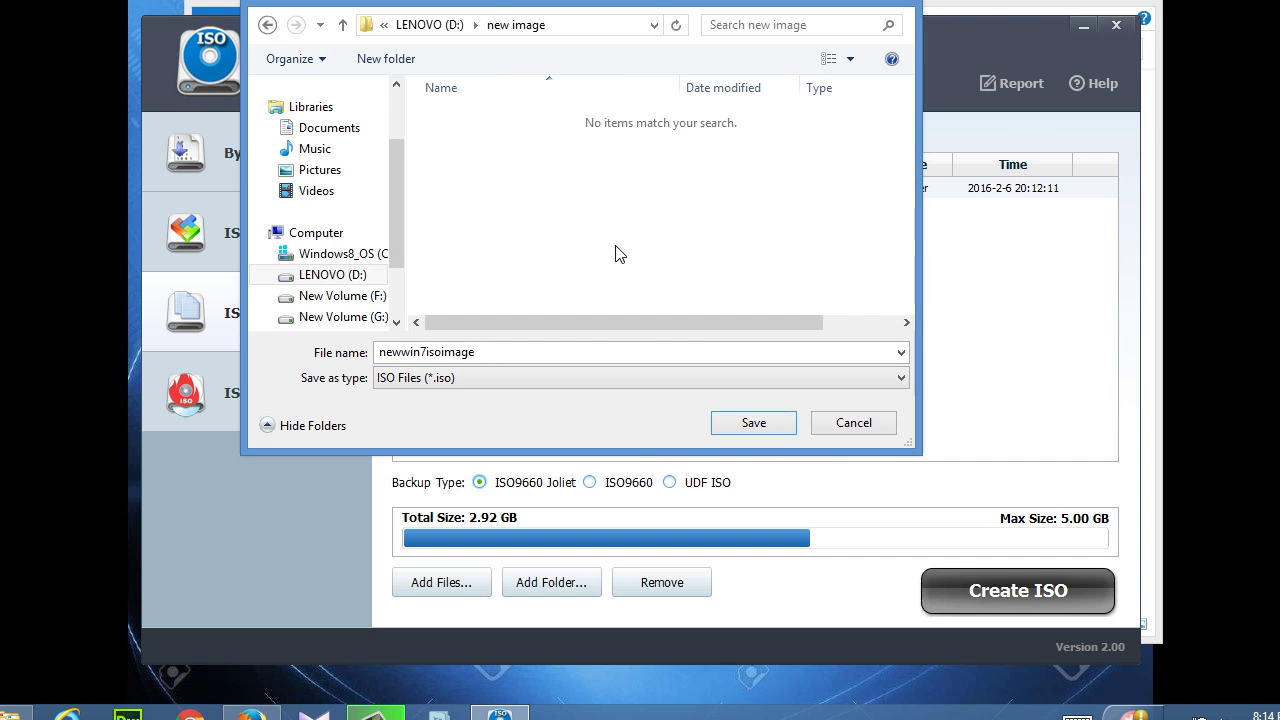
{"action": "left_click", "coordinate": [733, 428]}
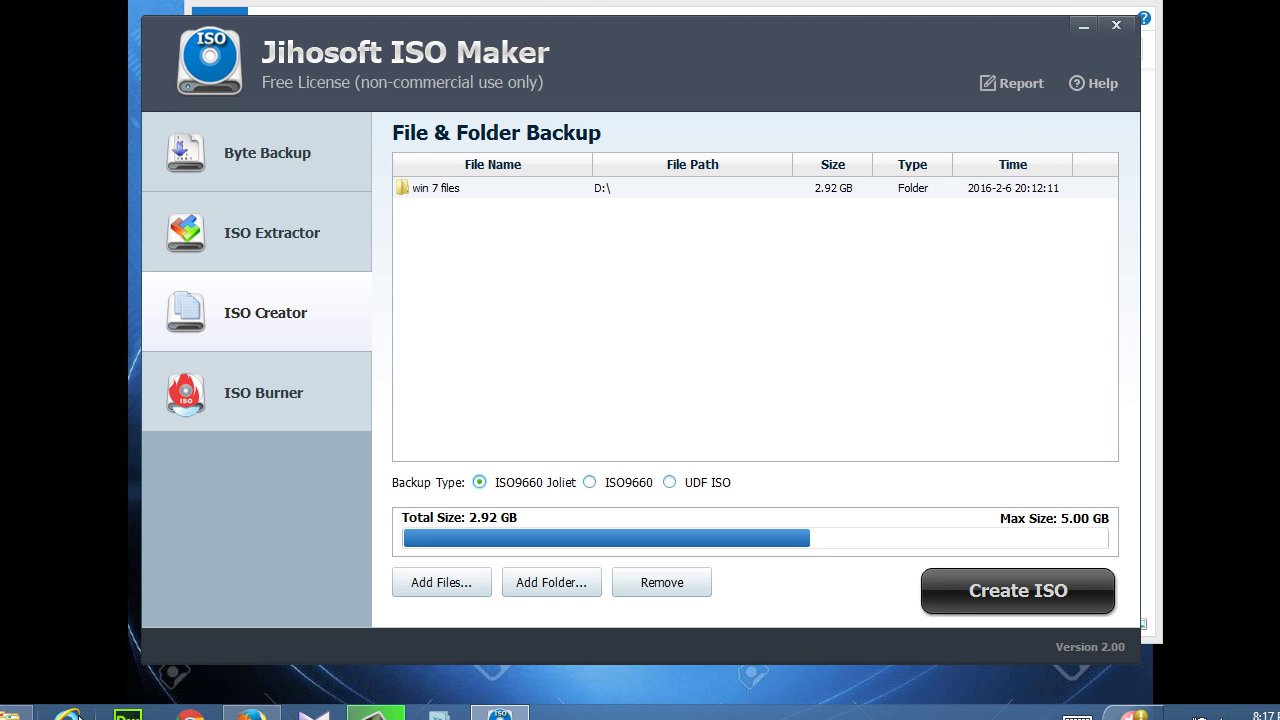
Switch to File Explorer, check newwin7isoimage.iso in the new image folder, and return to the root of drive D:
{"action": "left_click", "coordinate": [14, 712]}
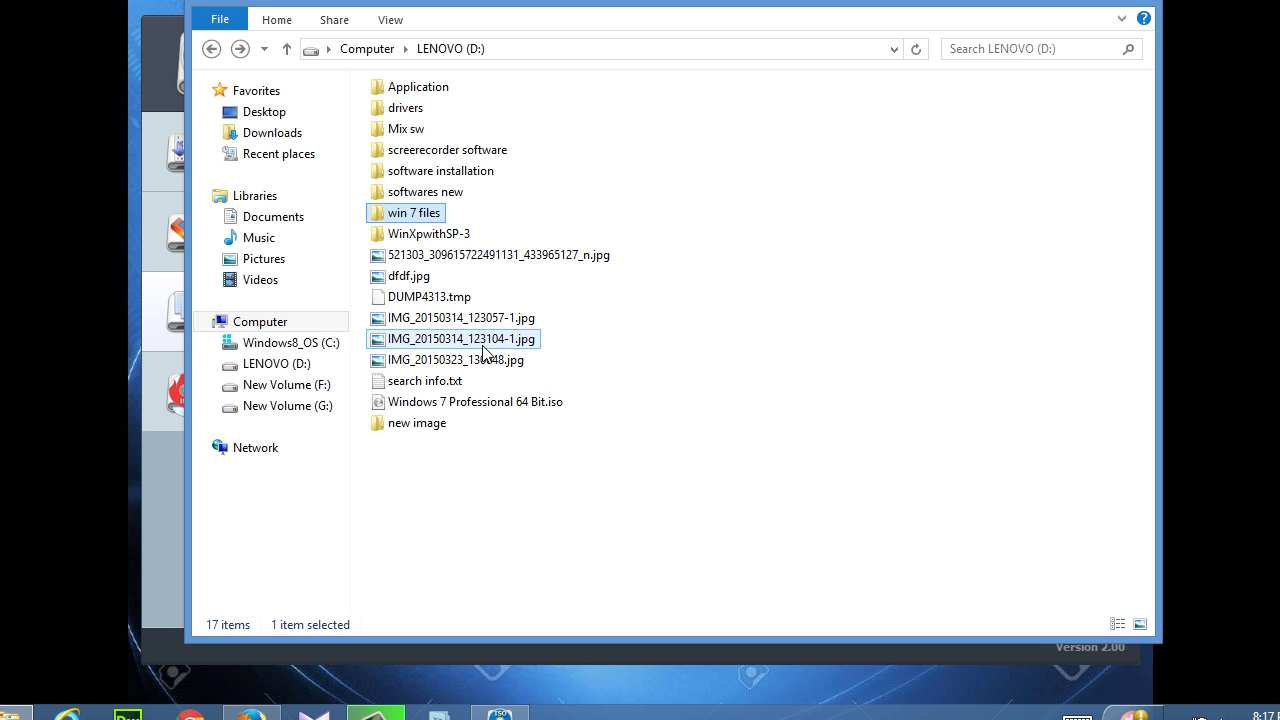
{"action": "double_click", "coordinate": [425, 427]}
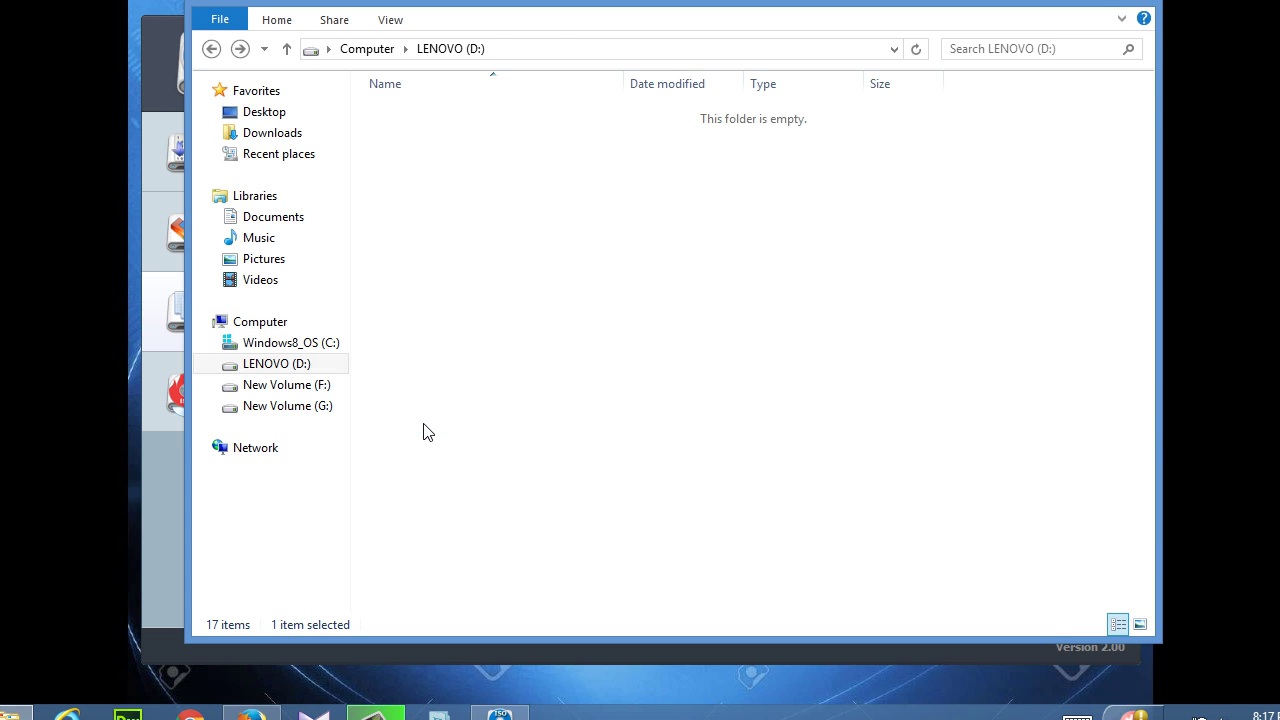
{"action": "left_click", "coordinate": [447, 116]}
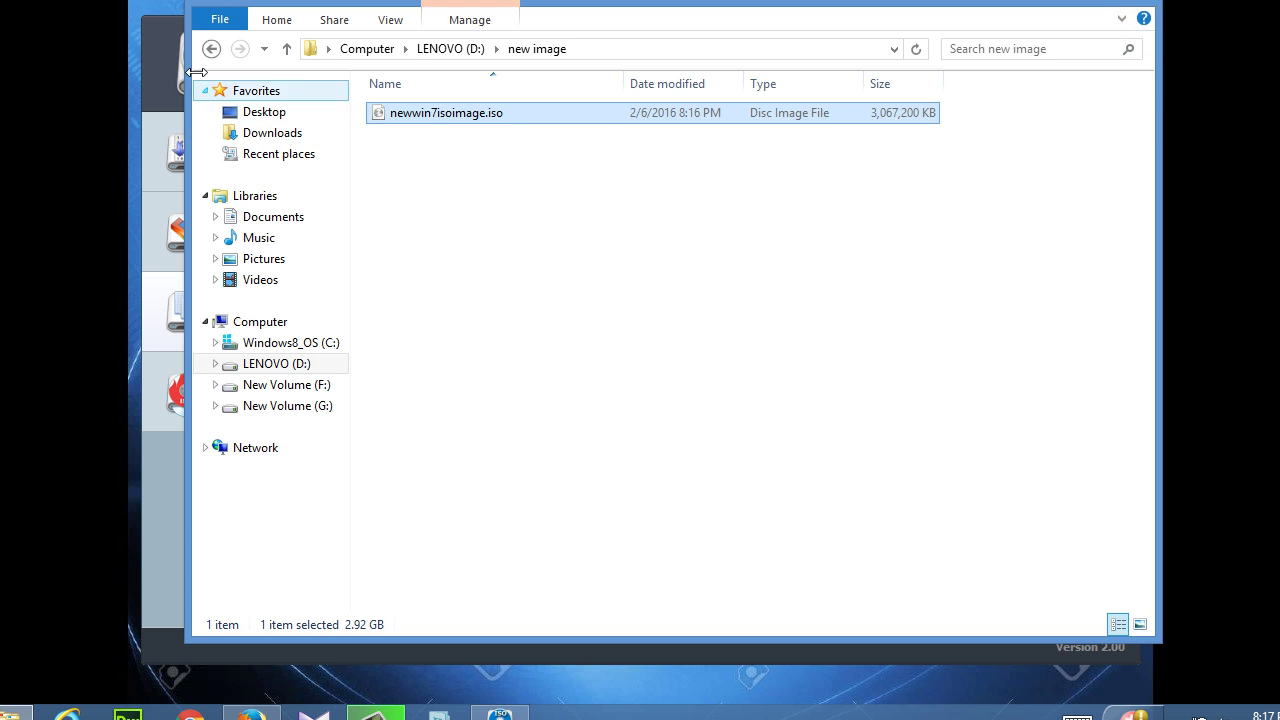
{"action": "left_click", "coordinate": [212, 50]}
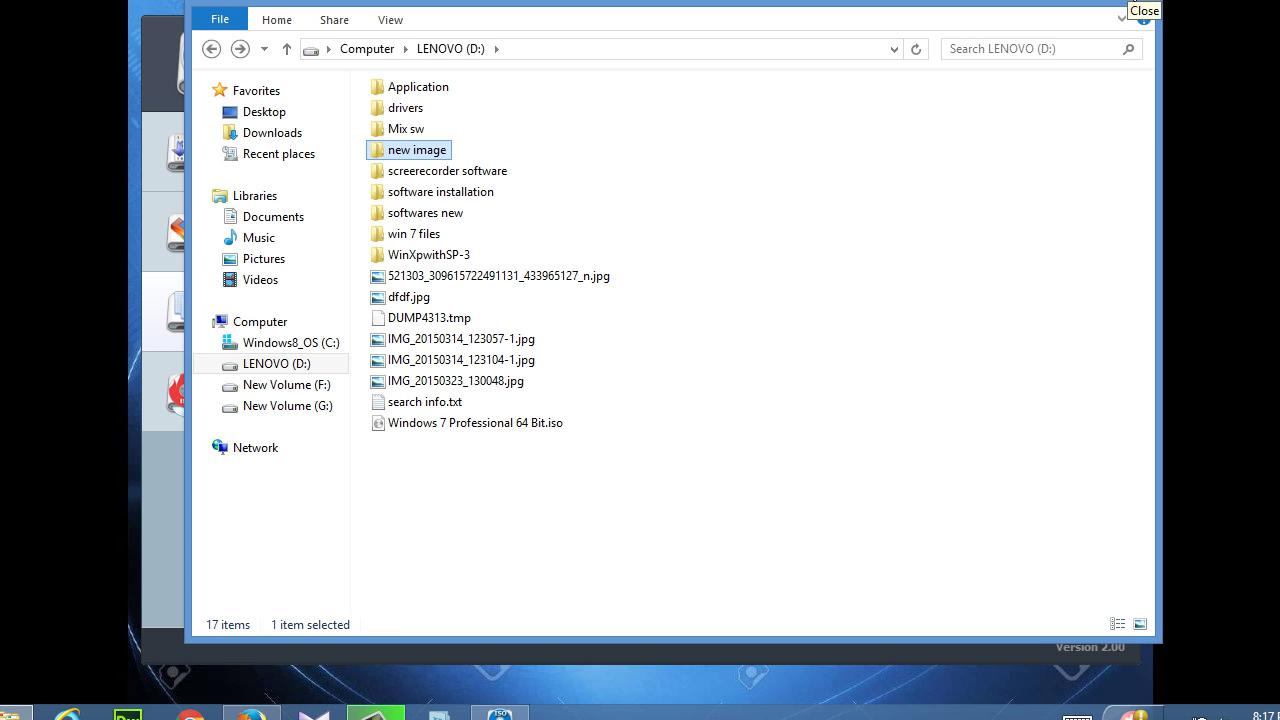
{"action": "left_click_drag", "start_coordinate": [990, 3], "coordinate": [949, 25]}
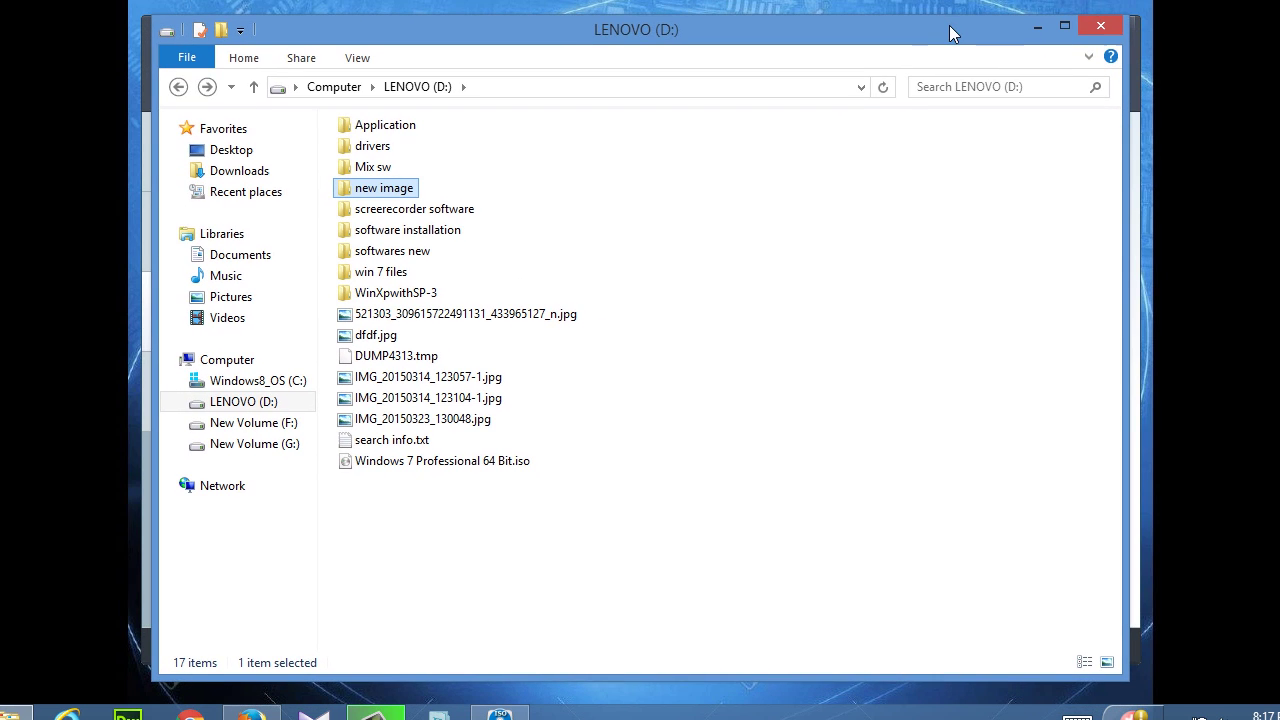